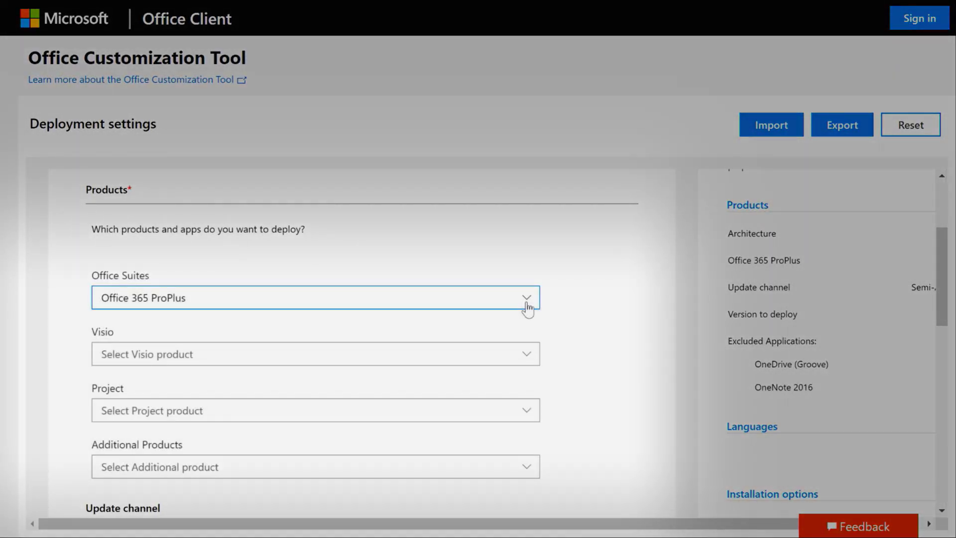
Open the Office Suites list on config.office.com, then scroll to 'Create a new configuration'
{"action": "left_click", "coordinate": [527, 304]}
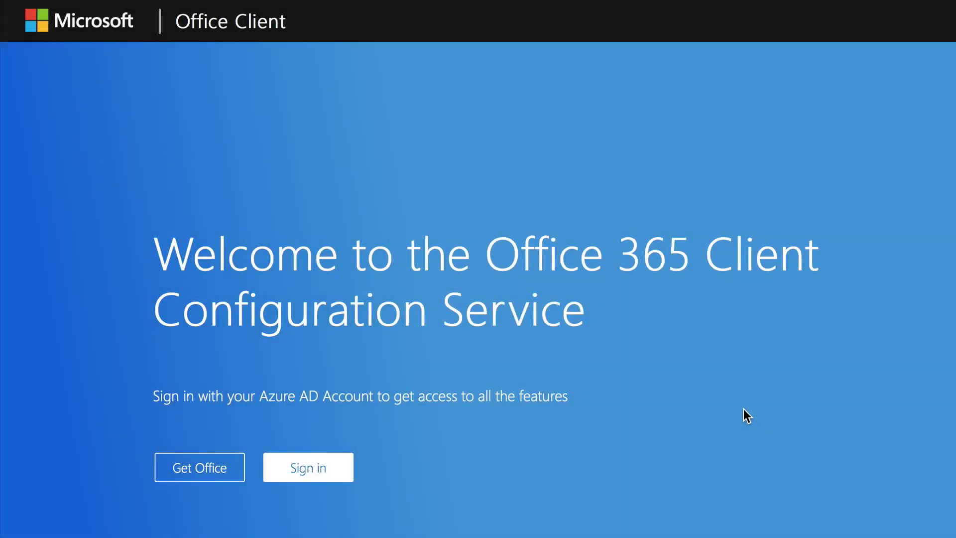
{"action": "scroll", "coordinate": [807, 439], "scroll_direction": "down", "scroll_amount": 5}
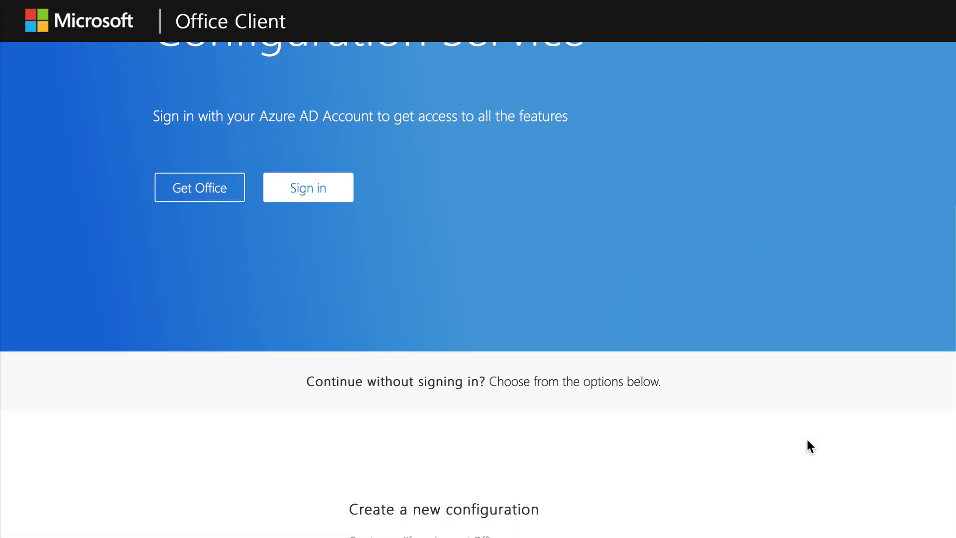
{"action": "scroll", "coordinate": [806, 440], "scroll_direction": "down", "scroll_amount": 4}
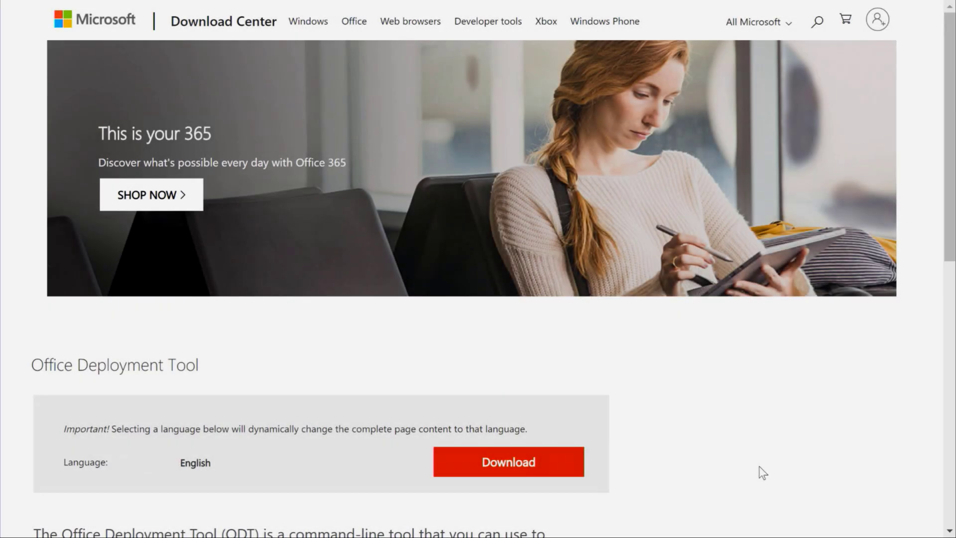
Download the Office Deployment Tool from the Microsoft Download Center
{"action": "left_click", "coordinate": [546, 467]}
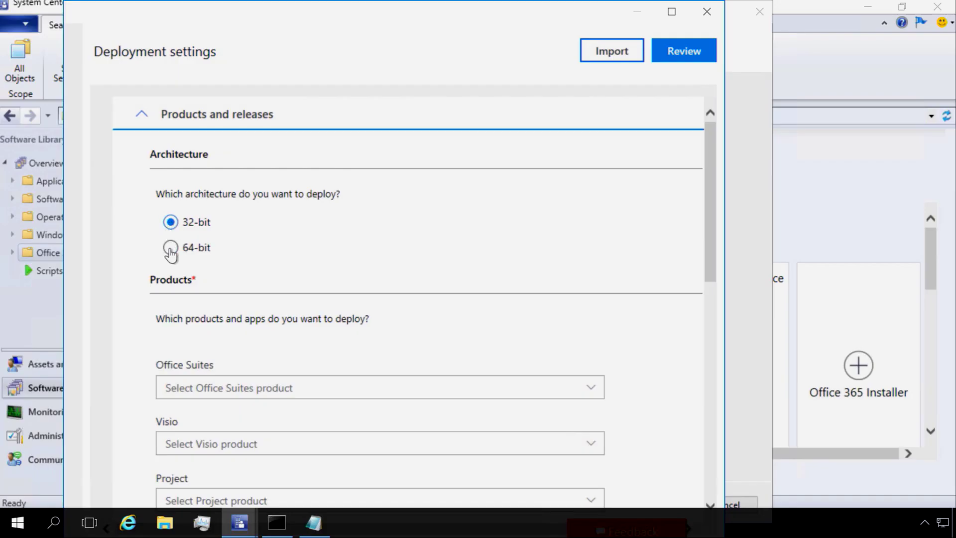
Choose Office 365 ProPlus from the Office Suites list
{"action": "left_click_drag", "start_coordinate": [713, 207], "coordinate": [713, 306]}
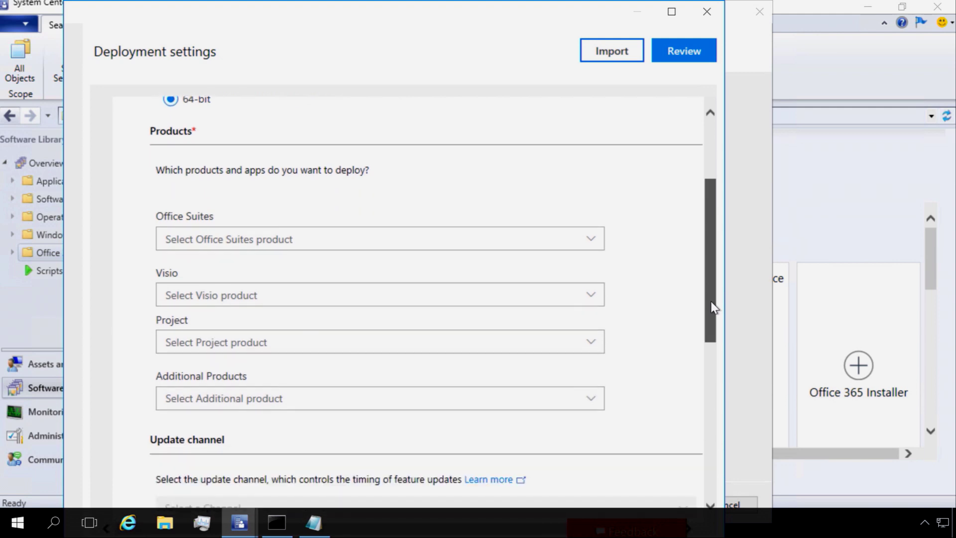
{"action": "scroll", "coordinate": [592, 251], "scroll_direction": "down", "scroll_amount": 2}
{"action": "left_click", "coordinate": [591, 242]}
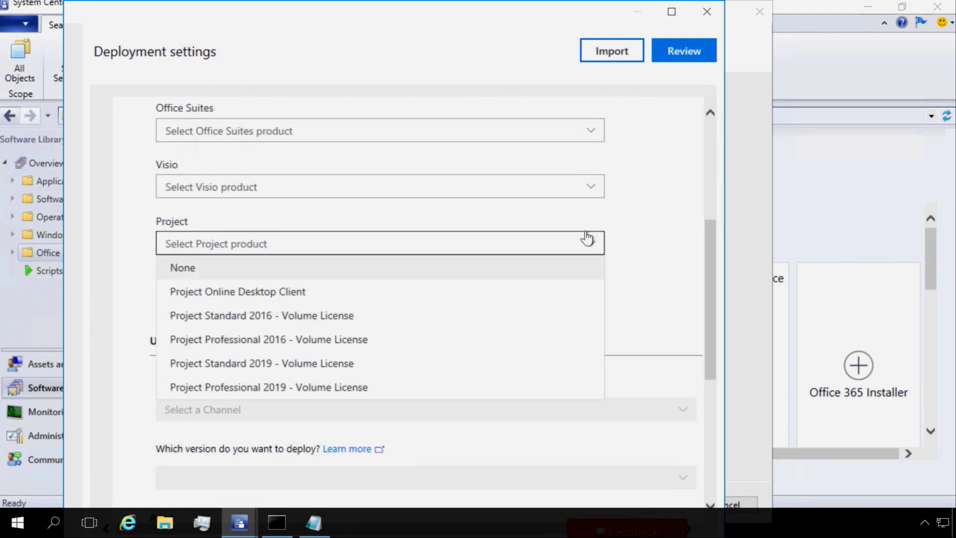
{"action": "left_click", "coordinate": [590, 131]}
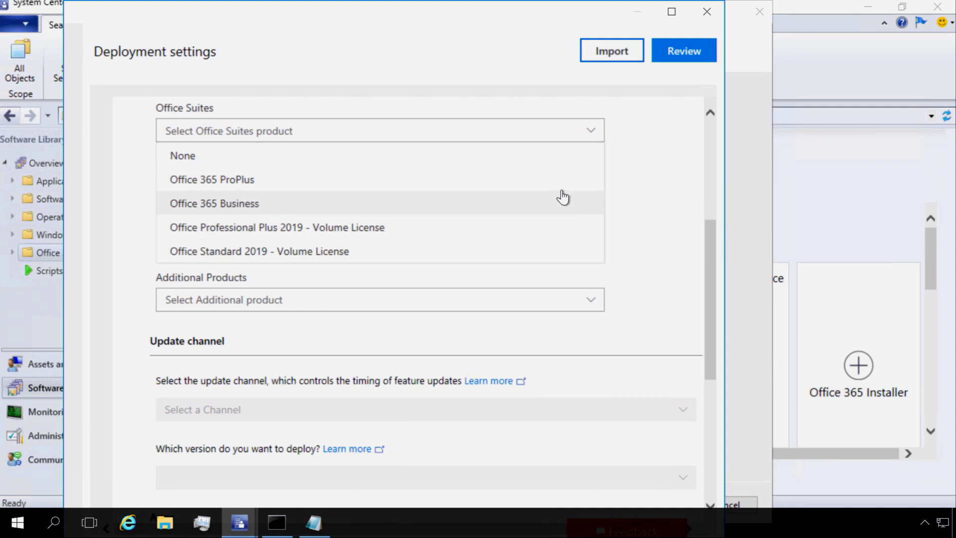
{"action": "left_click", "coordinate": [564, 193]}
Leave Visio, Project and Additional Products without any selection
{"action": "left_click", "coordinate": [581, 194]}
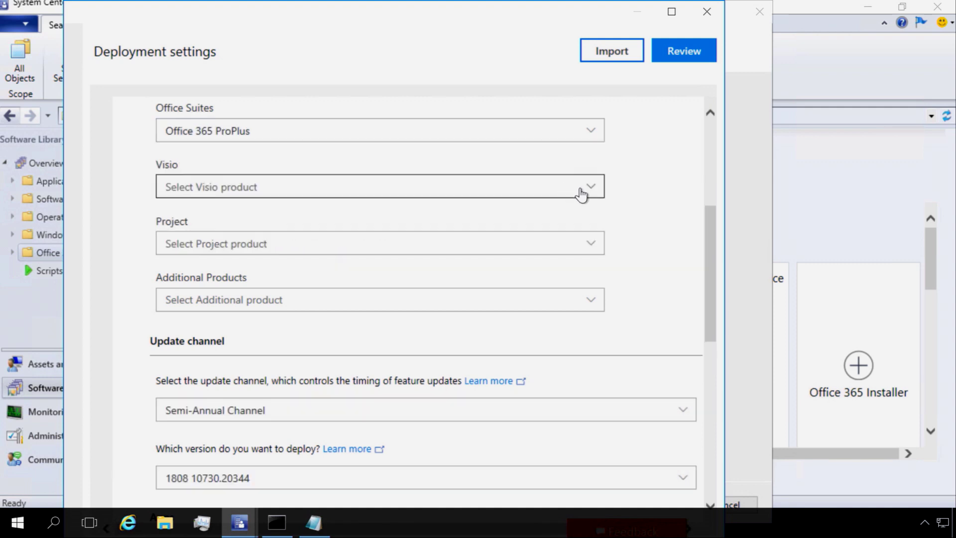
{"action": "left_click", "coordinate": [580, 193]}
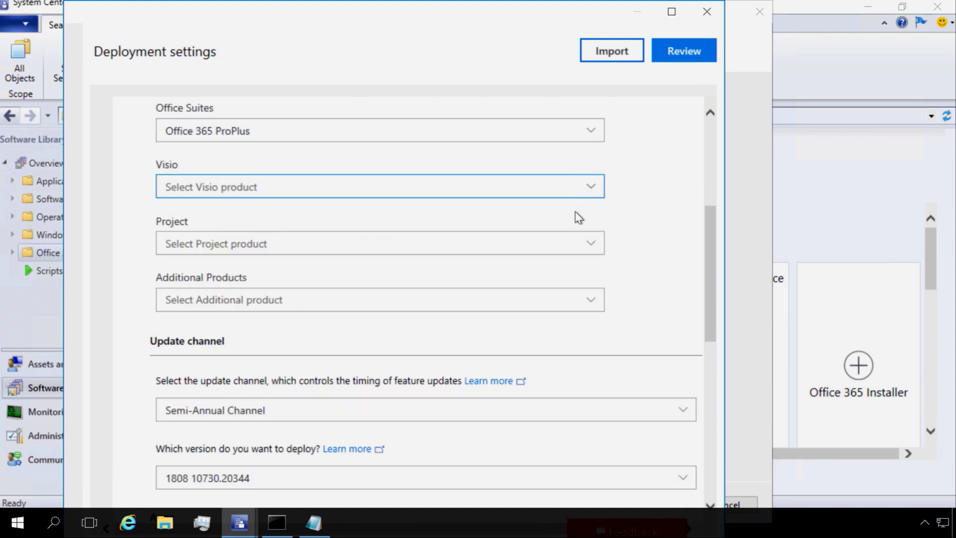
{"action": "left_click", "coordinate": [570, 251]}
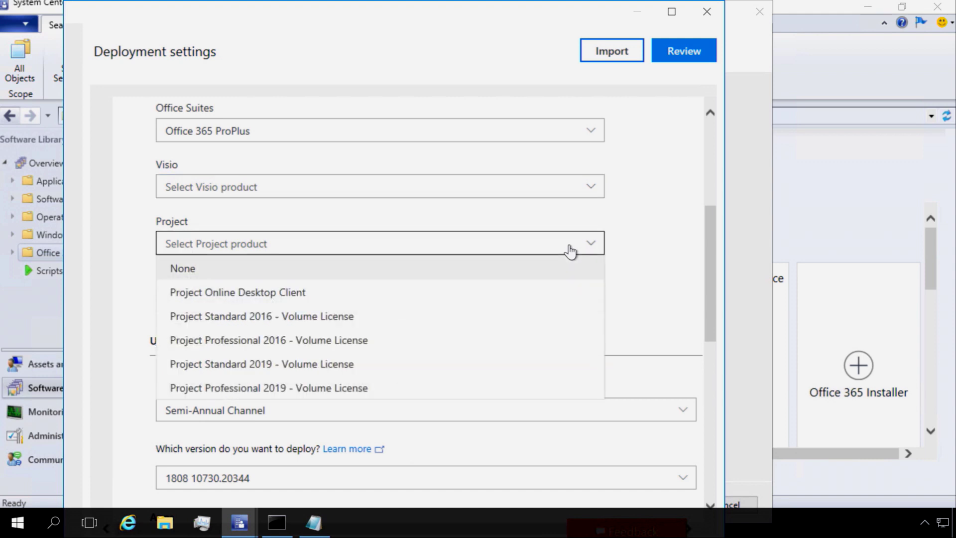
{"action": "left_click", "coordinate": [570, 250]}
{"action": "left_click", "coordinate": [561, 300]}
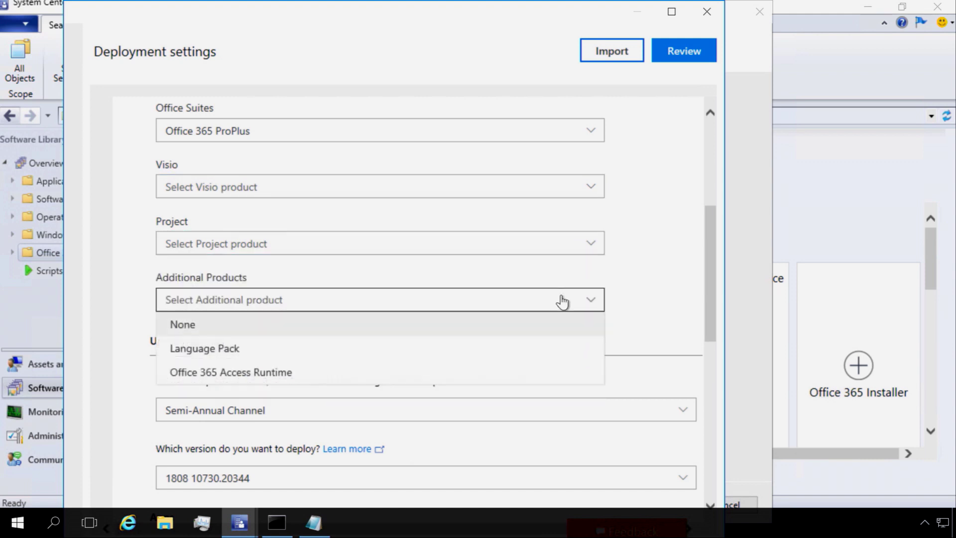
{"action": "left_click", "coordinate": [562, 301]}
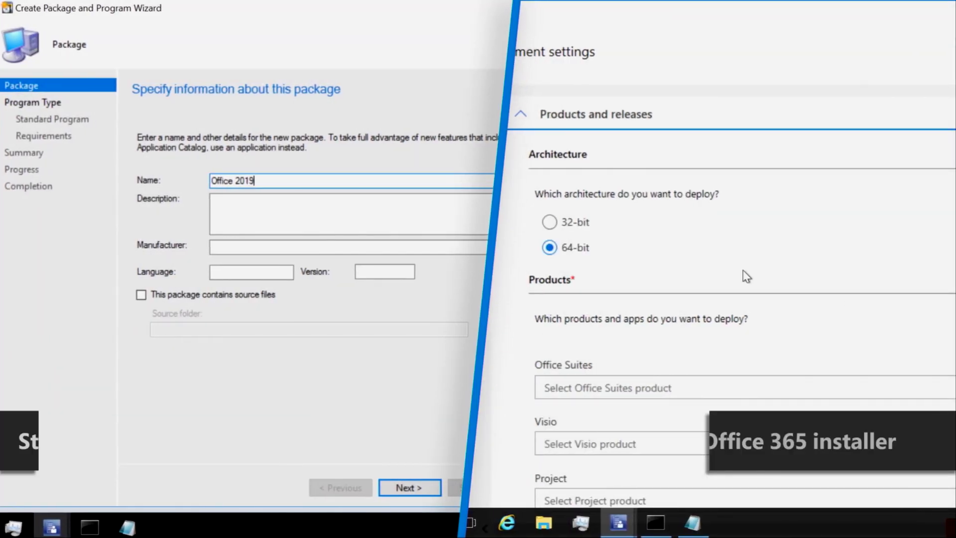
Set the deployment architecture to 64-bit
{"action": "left_click", "coordinate": [550, 222]}
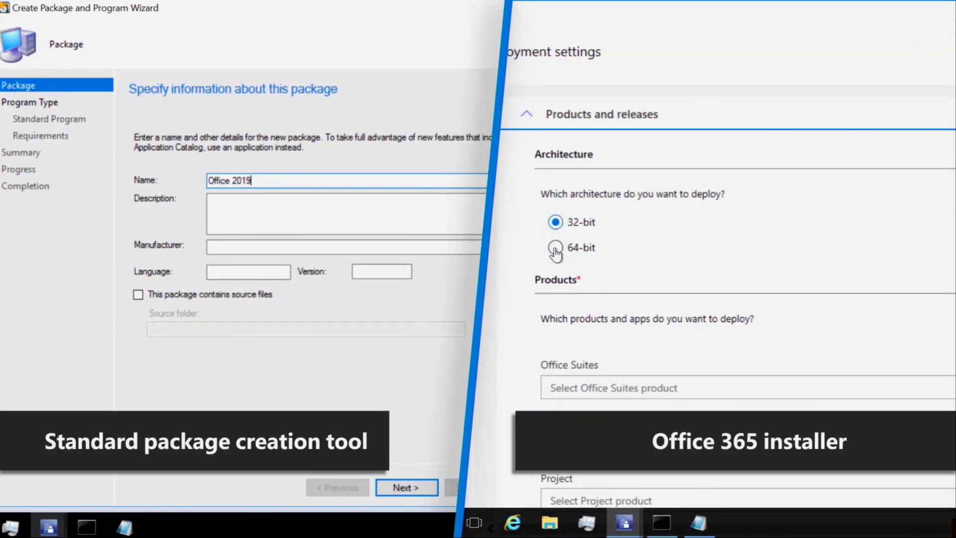
{"action": "left_click", "coordinate": [555, 247]}
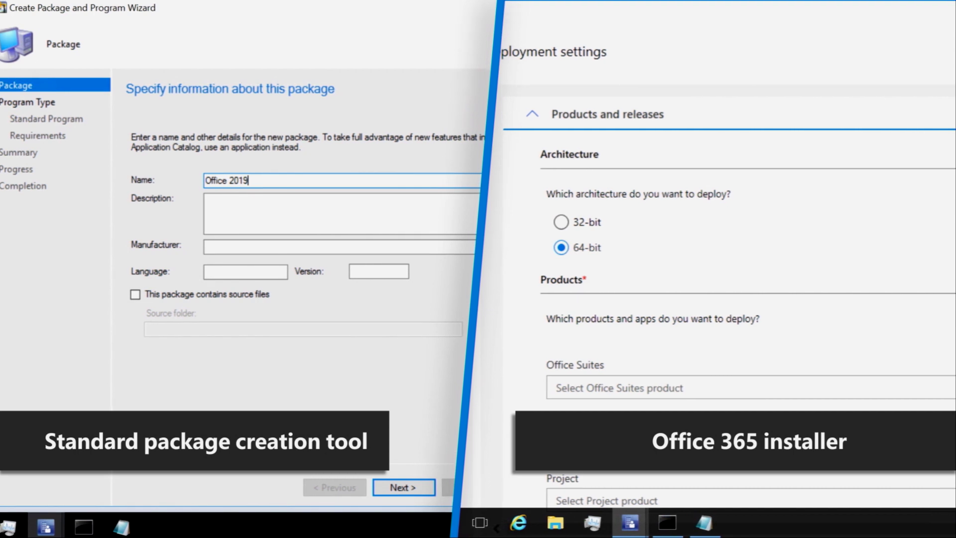
{"action": "scroll", "coordinate": [727, 274], "scroll_direction": "down", "scroll_amount": 3}
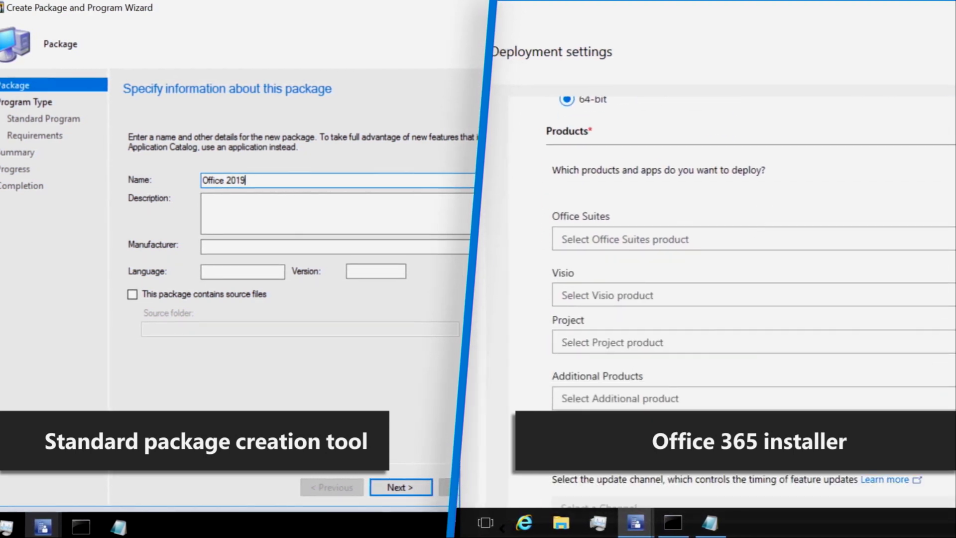
{"action": "scroll", "coordinate": [727, 273], "scroll_direction": "down", "scroll_amount": 2}
Select Office 365 ProPlus as the suite, then go to Office 365 Client Management
{"action": "left_click", "coordinate": [647, 244]}
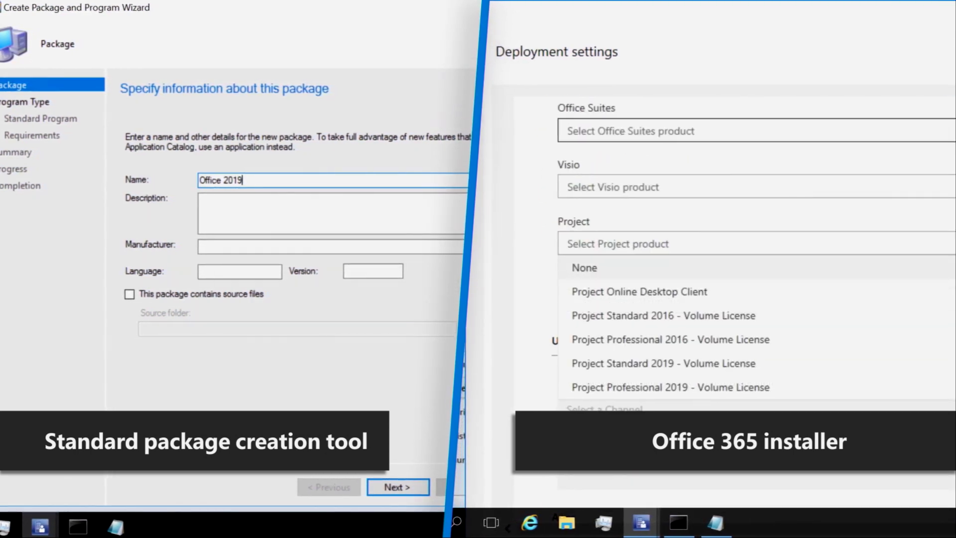
{"action": "left_click", "coordinate": [630, 131]}
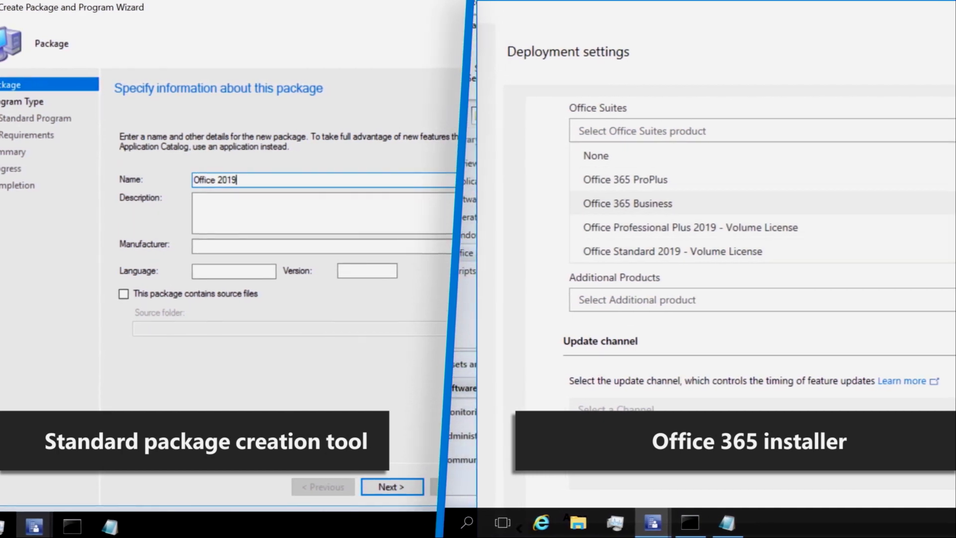
{"action": "left_click", "coordinate": [625, 179]}
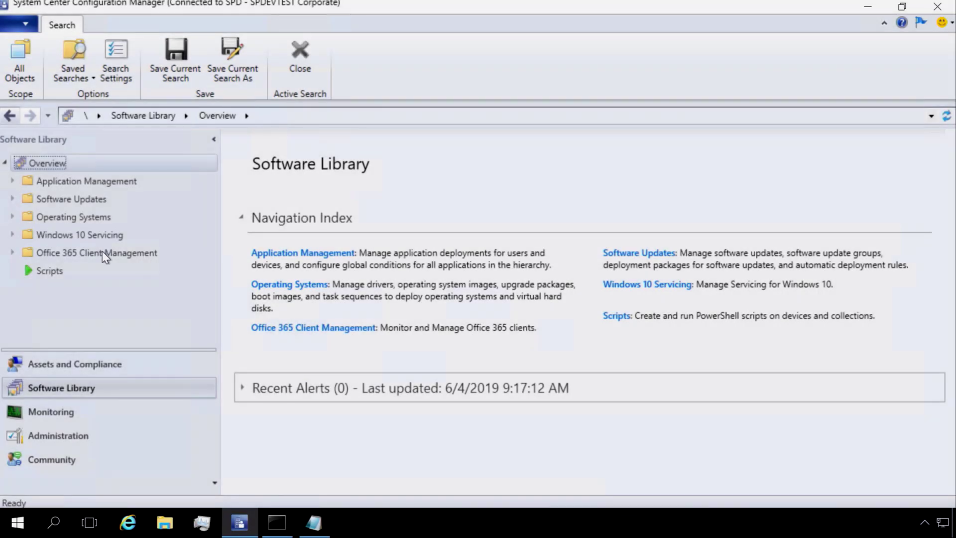
{"action": "left_click", "coordinate": [103, 251]}
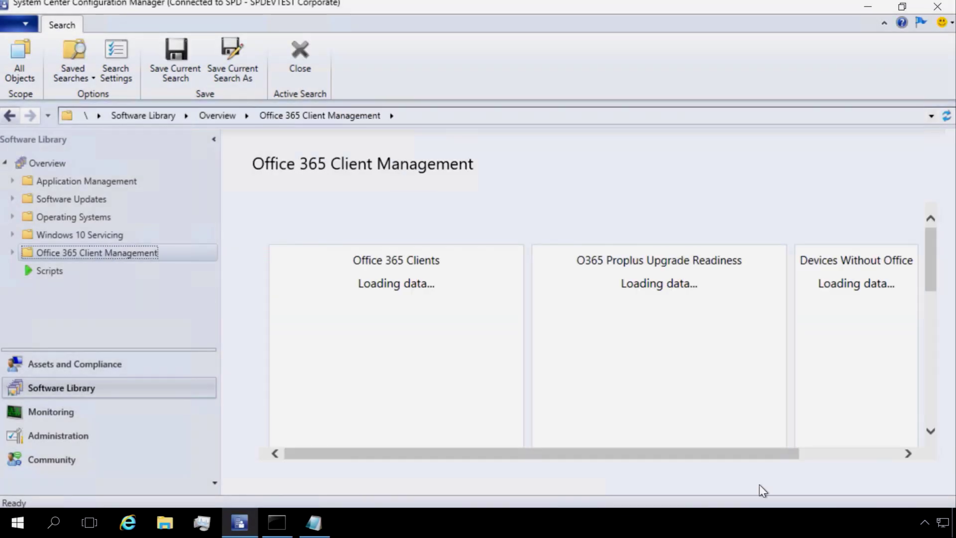
Create an Office 365 Installer app named 'Office 365 ProPlus x64' with a pasted network share content location
{"action": "left_click", "coordinate": [862, 456]}
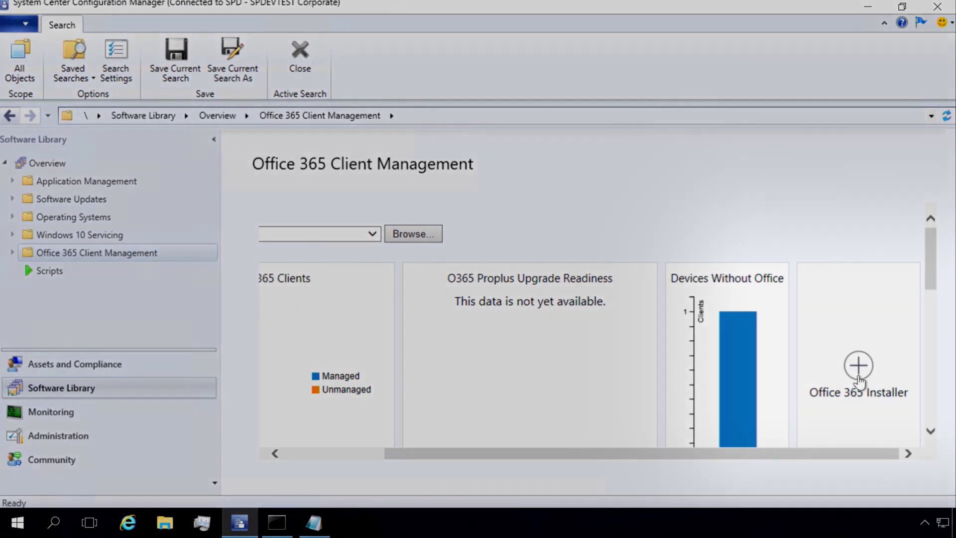
{"action": "left_click", "coordinate": [858, 368]}
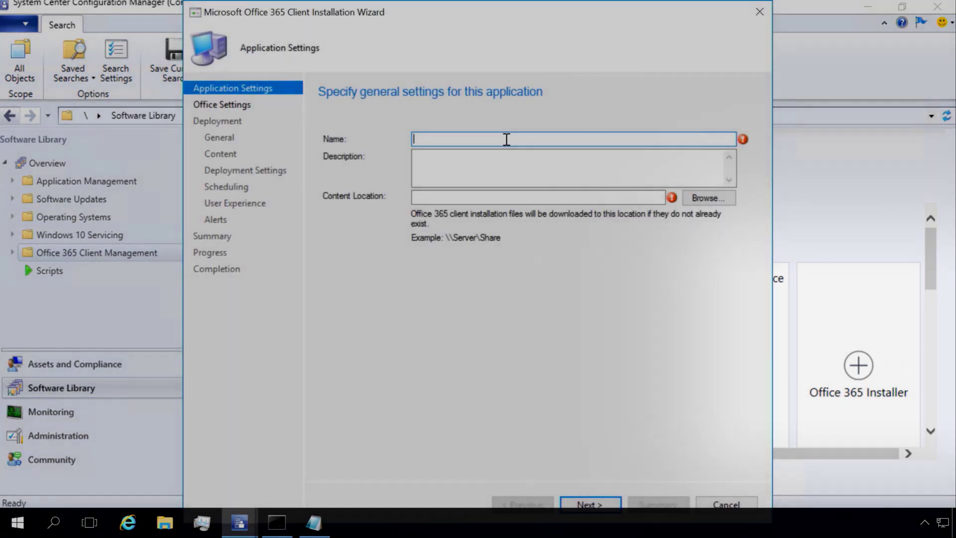
{"action": "type", "text": "Office 365 ProPlus x64"}
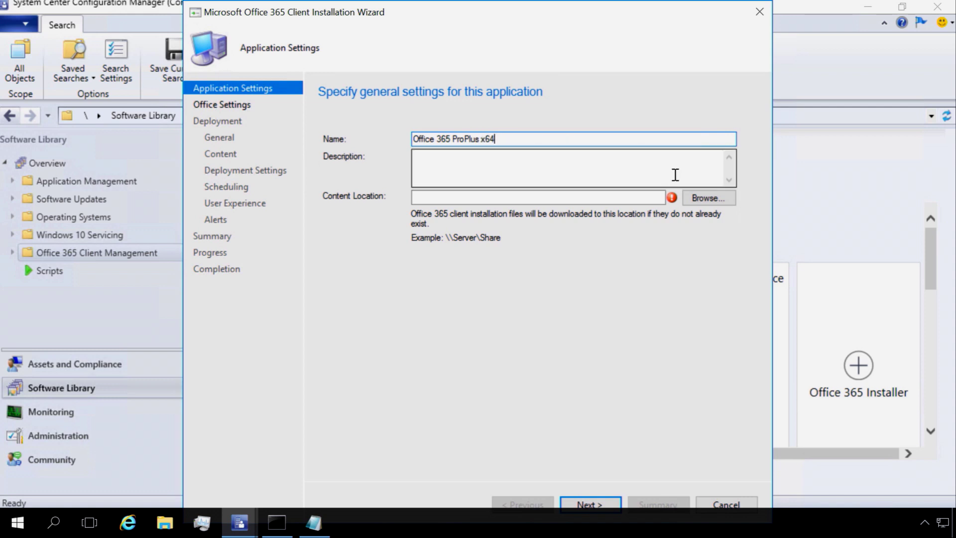
{"action": "left_click", "coordinate": [593, 196]}
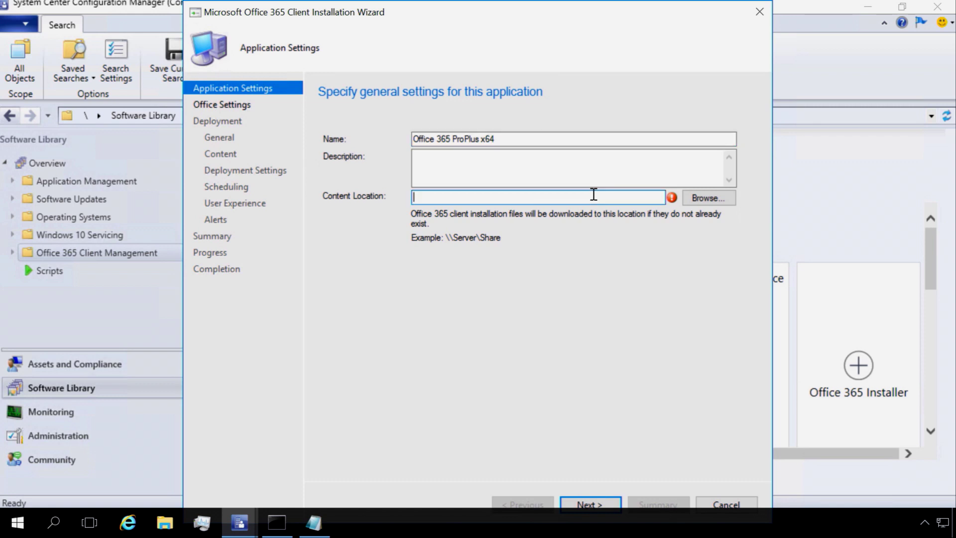
{"action": "right_click", "coordinate": [473, 192]}
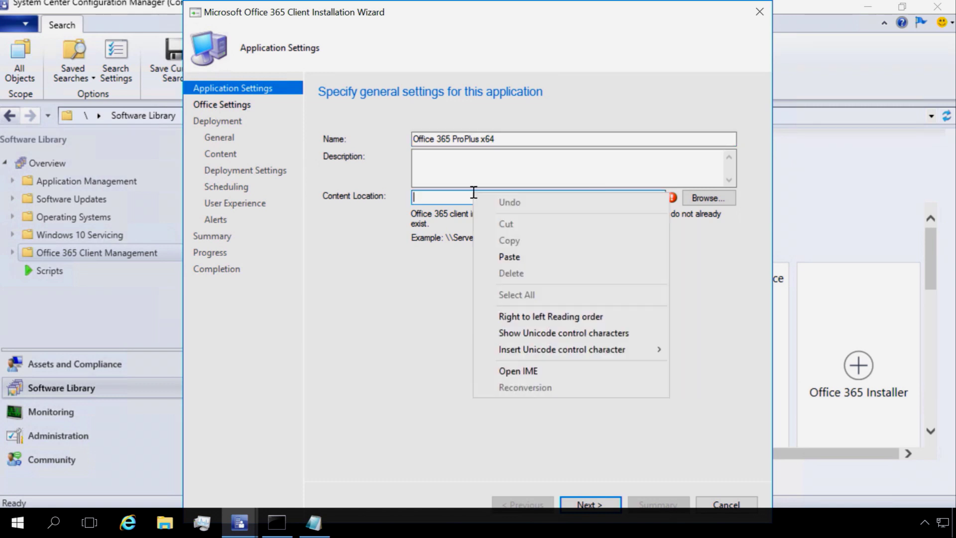
{"action": "left_click", "coordinate": [504, 256]}
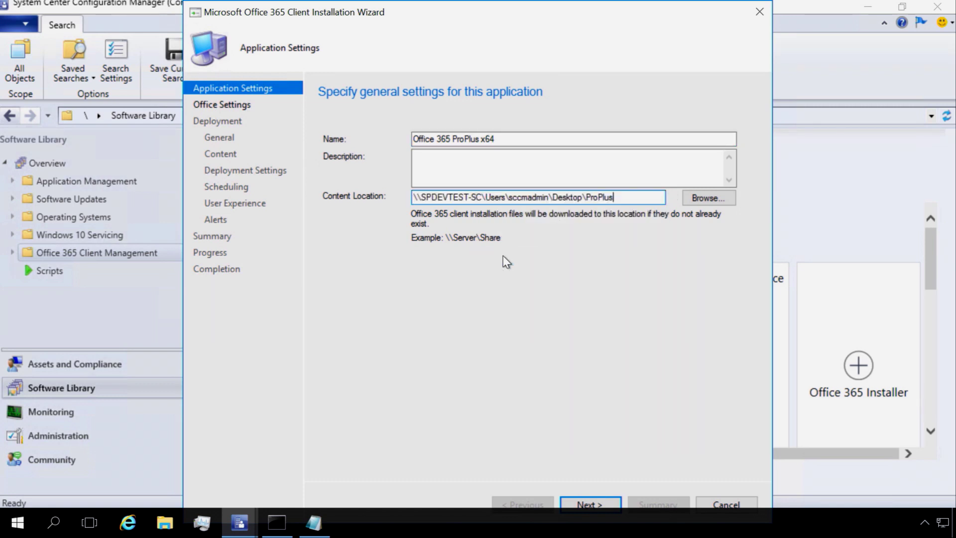
{"action": "left_click", "coordinate": [589, 504]}
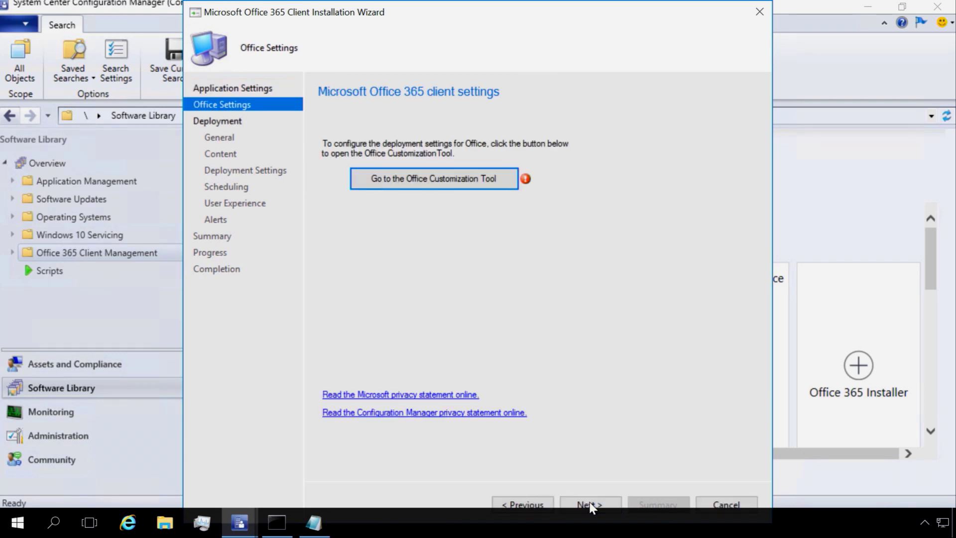
In the Office Customization Tool, choose Office 365 ProPlus as the Office suite
{"action": "left_click", "coordinate": [449, 187]}
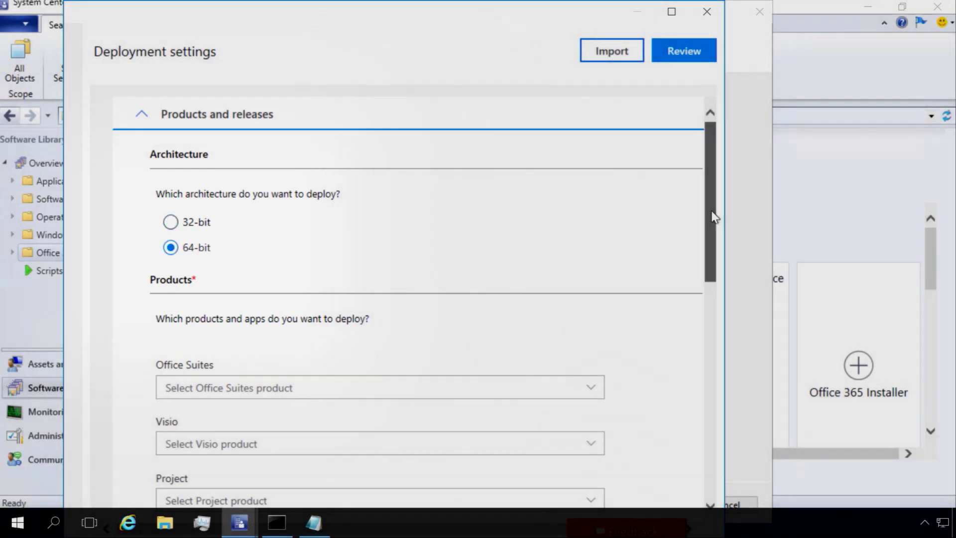
{"action": "left_click_drag", "start_coordinate": [715, 234], "coordinate": [715, 311]}
{"action": "scroll", "coordinate": [592, 251], "scroll_direction": "down", "scroll_amount": 2}
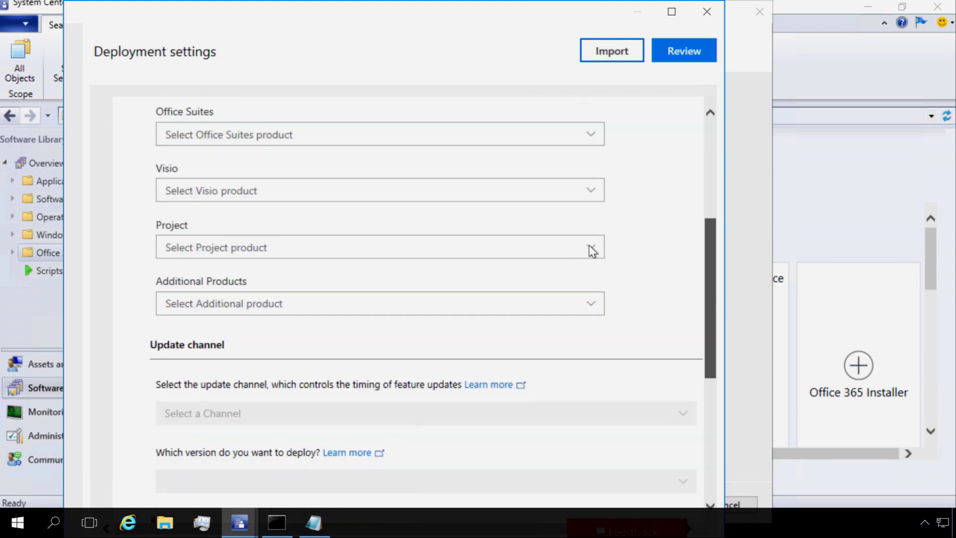
{"action": "left_click", "coordinate": [591, 248]}
{"action": "left_click", "coordinate": [590, 132]}
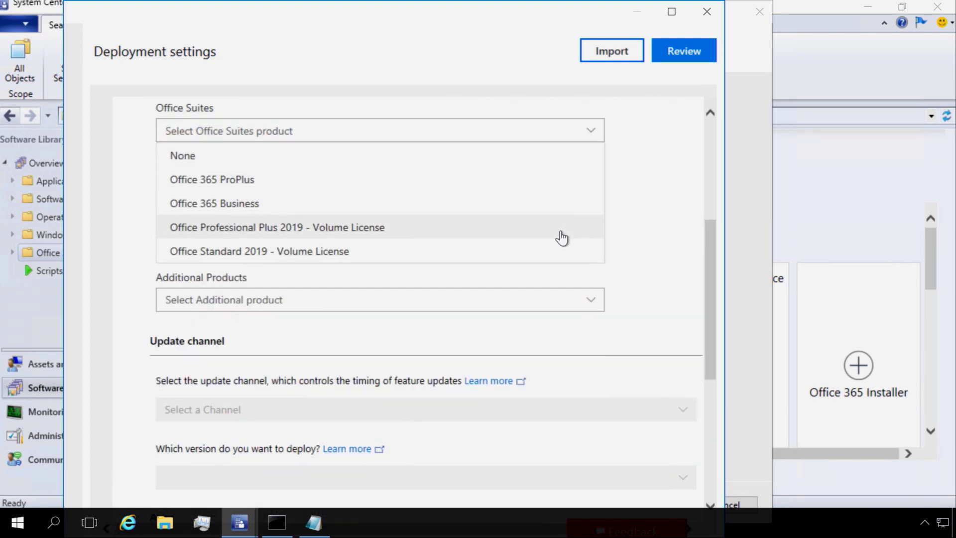
{"action": "left_click", "coordinate": [564, 193]}
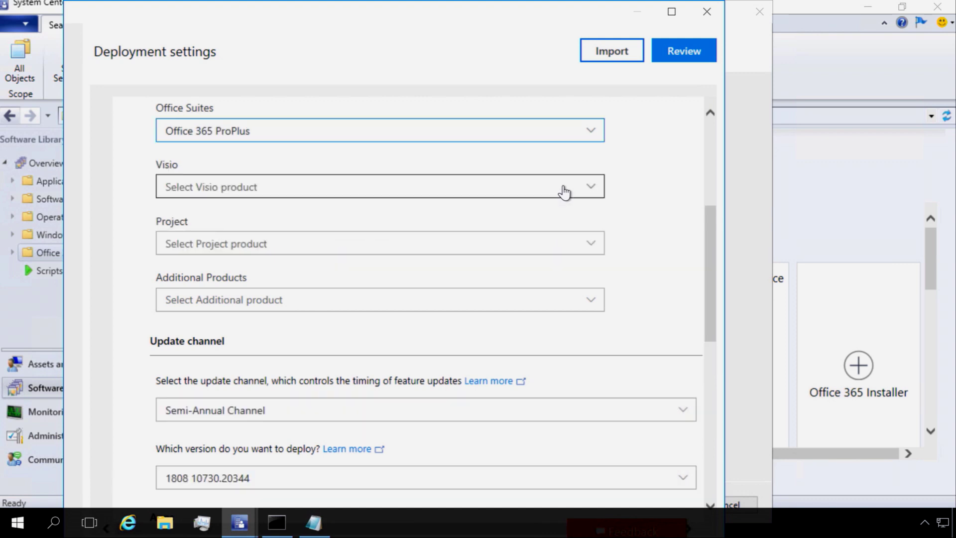
Leave Visio, Project and Additional Products without any selection
{"action": "left_click", "coordinate": [582, 193]}
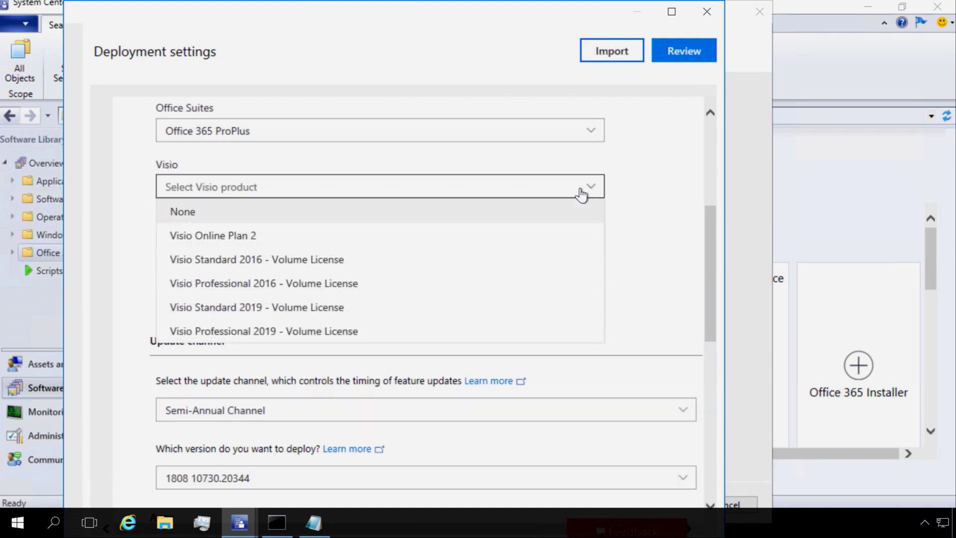
{"action": "left_click", "coordinate": [581, 194]}
{"action": "left_click", "coordinate": [570, 250]}
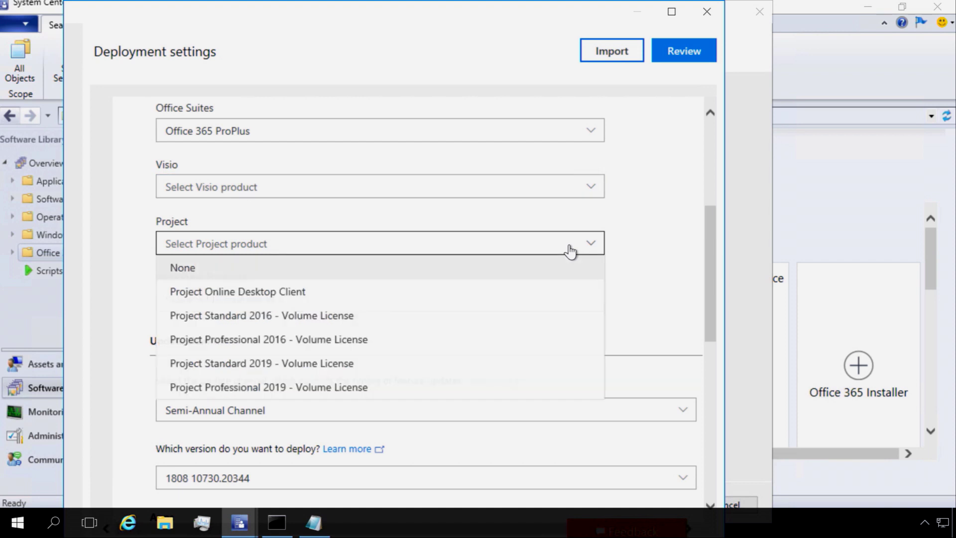
{"action": "left_click", "coordinate": [570, 250]}
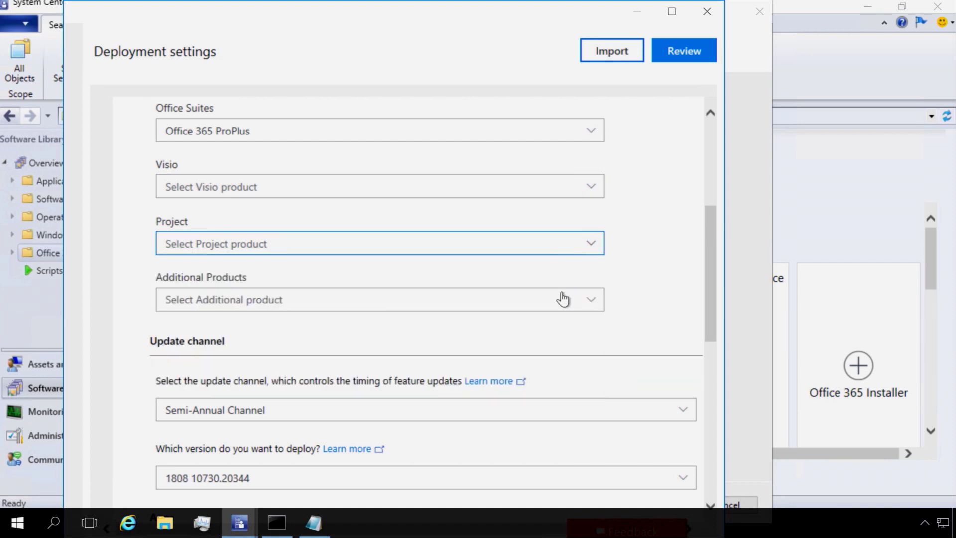
{"action": "left_click", "coordinate": [562, 300]}
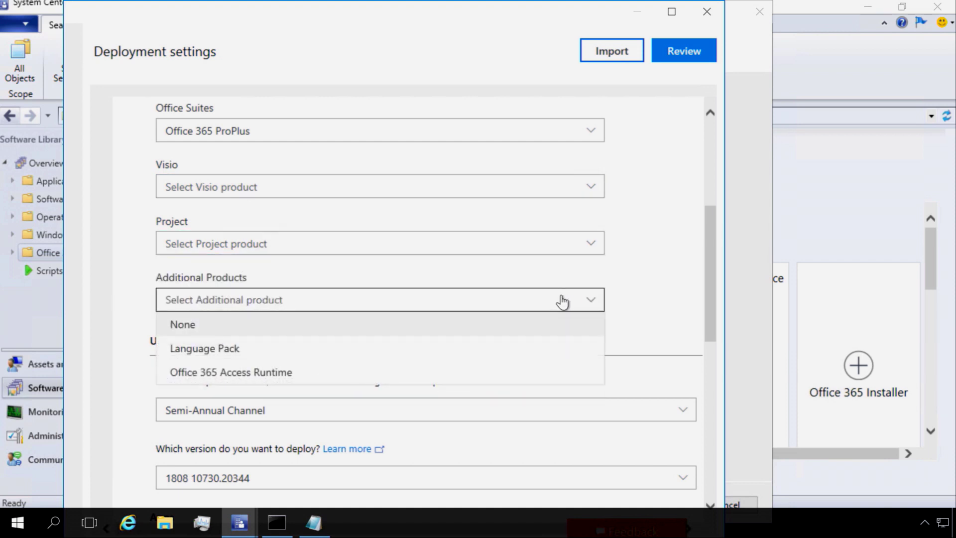
{"action": "left_click", "coordinate": [562, 301]}
{"action": "scroll", "coordinate": [713, 293], "scroll_direction": "down", "scroll_amount": 2}
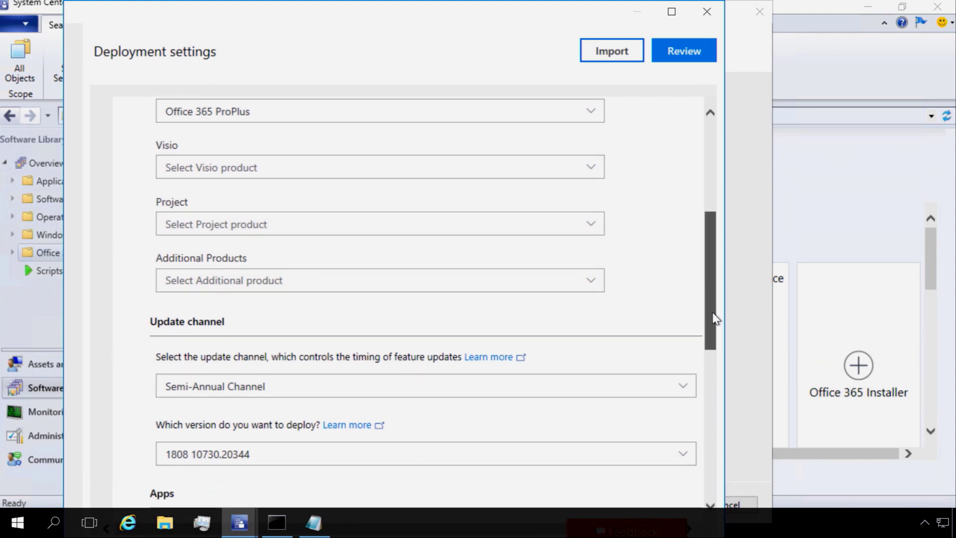
Set the update channel to Monthly Channel with version 1904 11601.20230
{"action": "scroll", "coordinate": [634, 331], "scroll_direction": "down", "scroll_amount": 5}
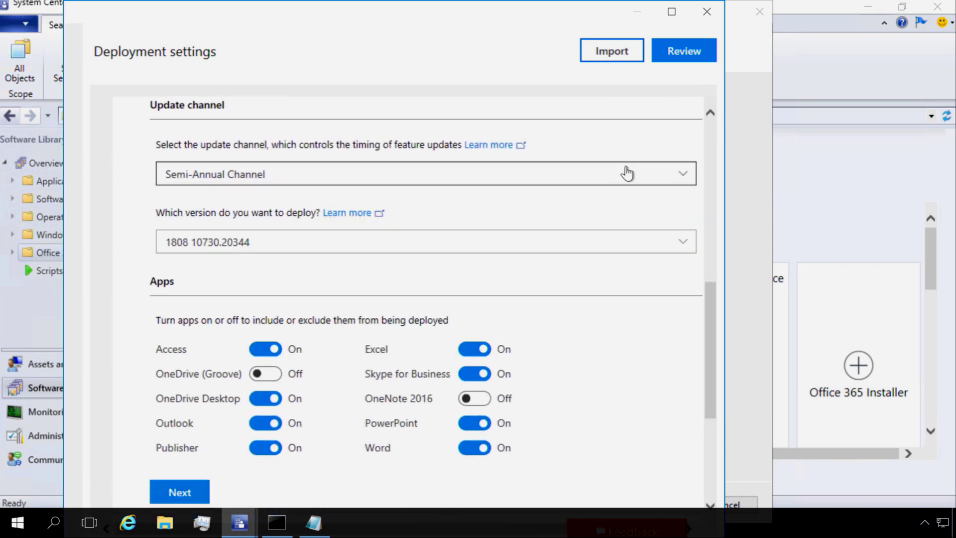
{"action": "left_click", "coordinate": [627, 173]}
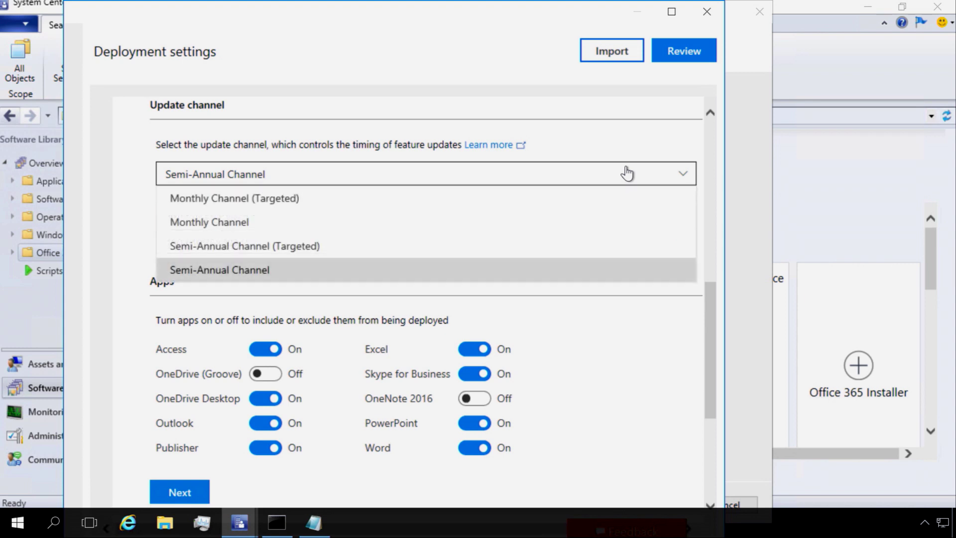
{"action": "left_click", "coordinate": [614, 229]}
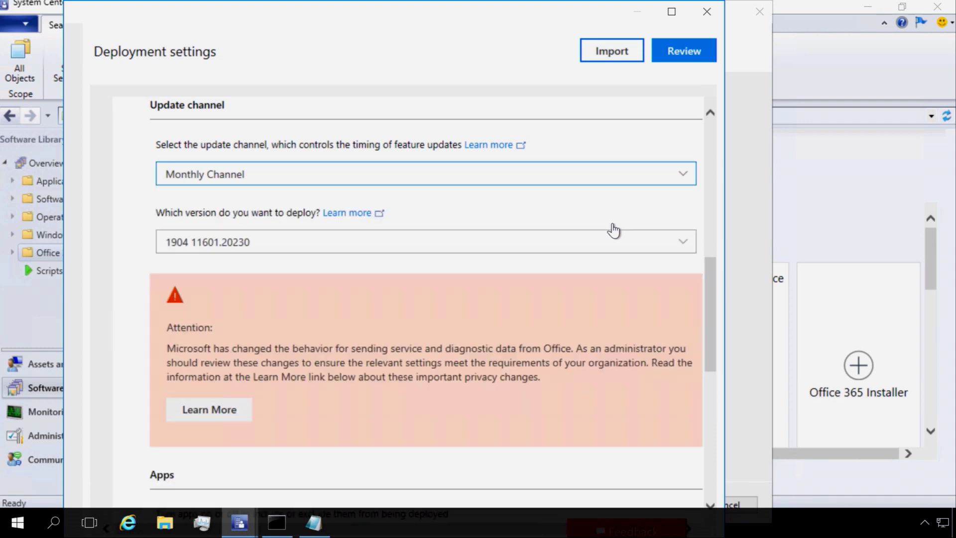
{"action": "left_click", "coordinate": [677, 248]}
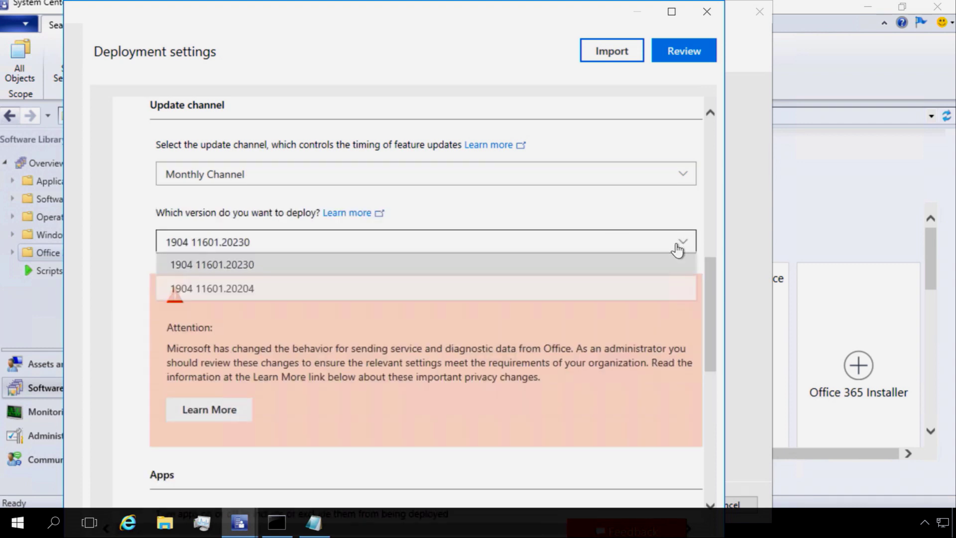
{"action": "left_click", "coordinate": [664, 275]}
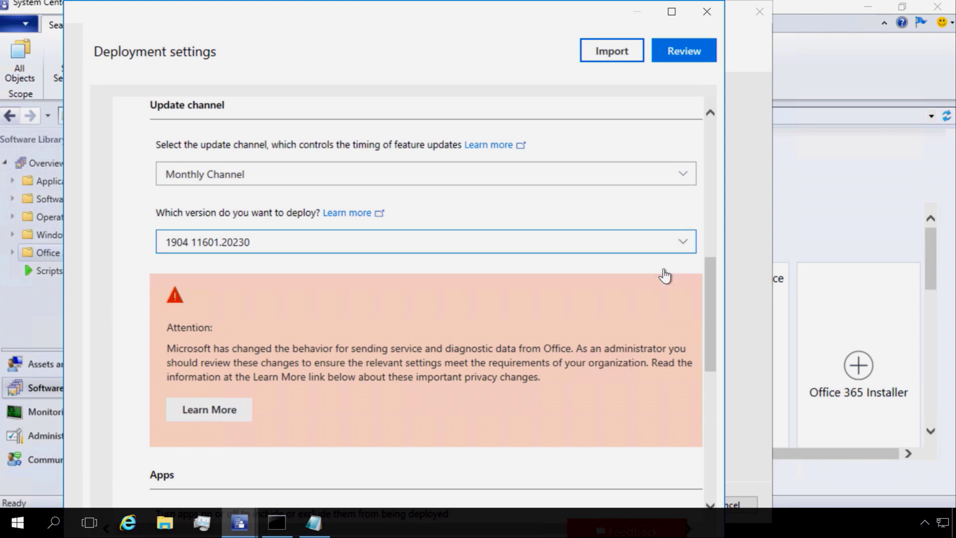
{"action": "scroll", "coordinate": [645, 377], "scroll_direction": "down", "scroll_amount": 2}
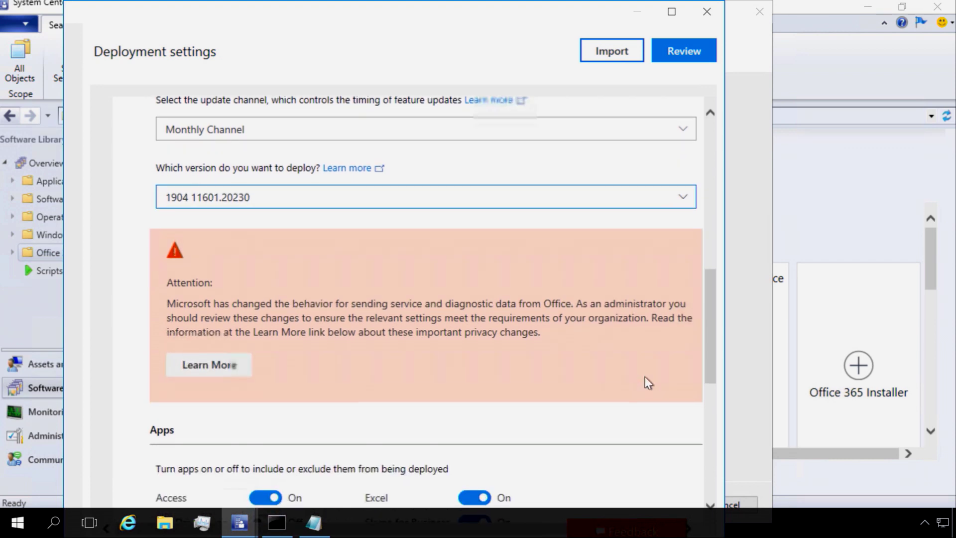
{"action": "scroll", "coordinate": [647, 382], "scroll_direction": "down", "scroll_amount": 8}
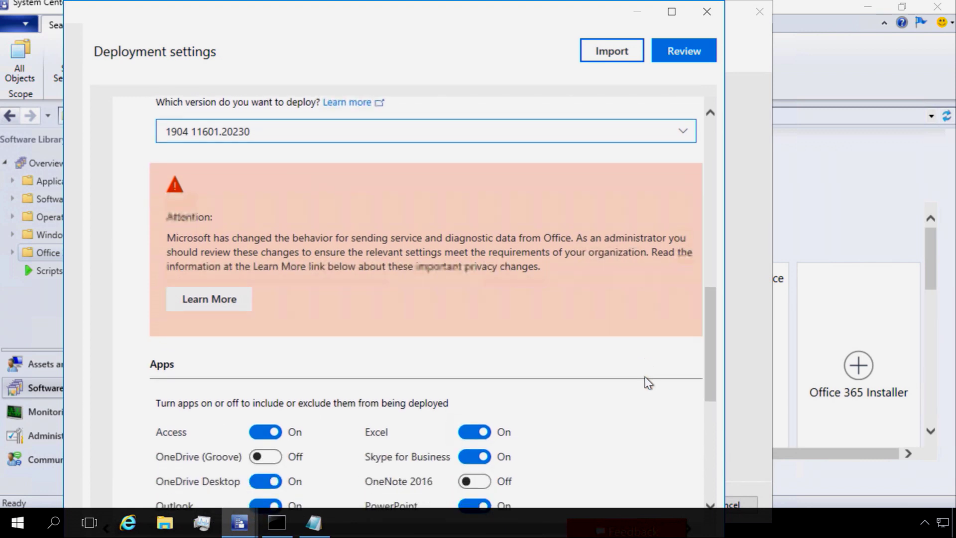
{"action": "scroll", "coordinate": [647, 383], "scroll_direction": "down", "scroll_amount": 1}
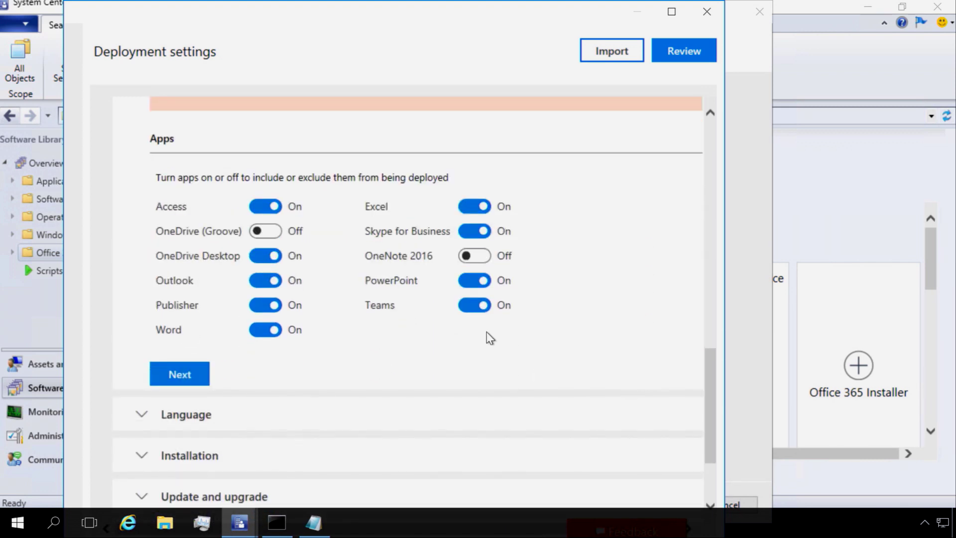
Turn off Skype for Business, Publisher and Access in the Apps section
{"action": "left_click", "coordinate": [475, 233]}
{"action": "left_click", "coordinate": [260, 306]}
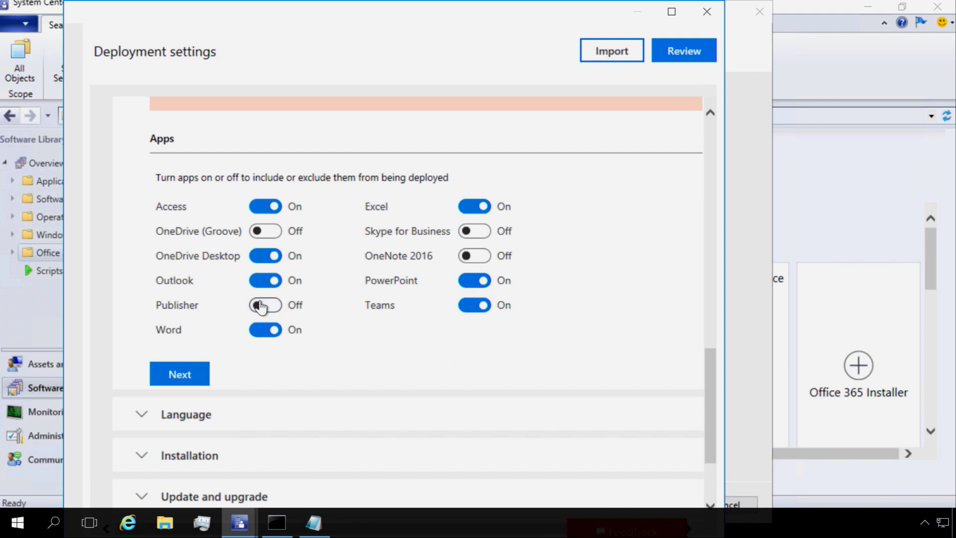
{"action": "left_click", "coordinate": [268, 208]}
{"action": "left_click", "coordinate": [178, 376]}
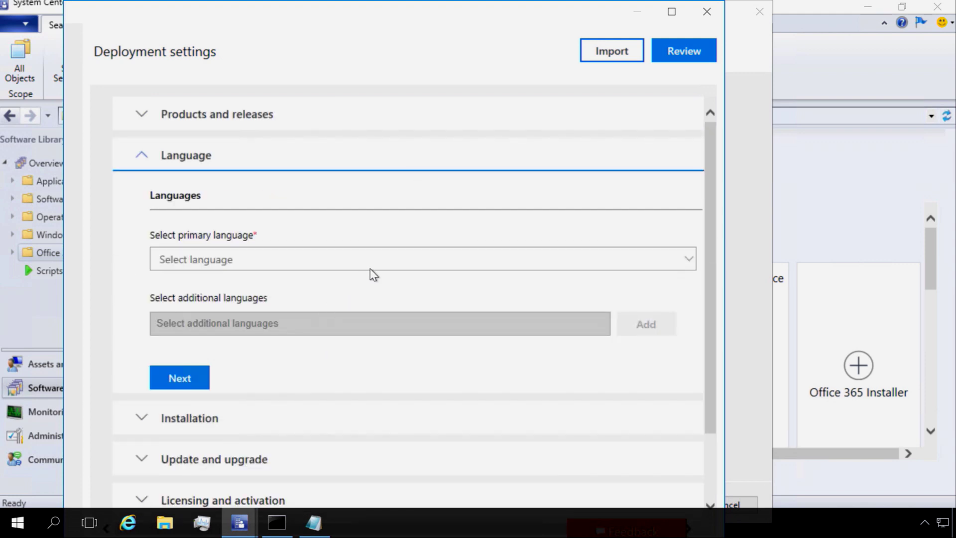
Set English (United States) as the primary language
{"action": "left_click", "coordinate": [445, 259]}
{"action": "left_click", "coordinate": [445, 259]}
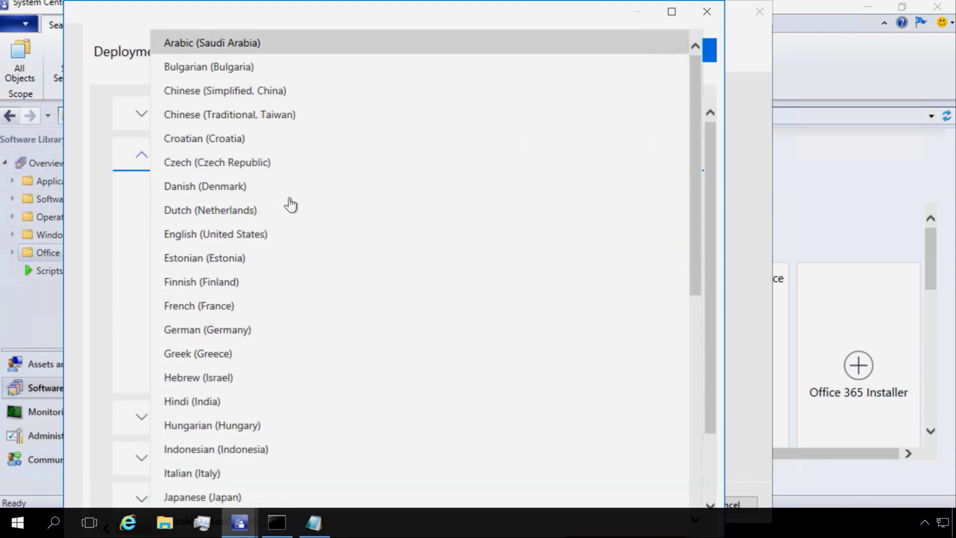
{"action": "left_click", "coordinate": [247, 241]}
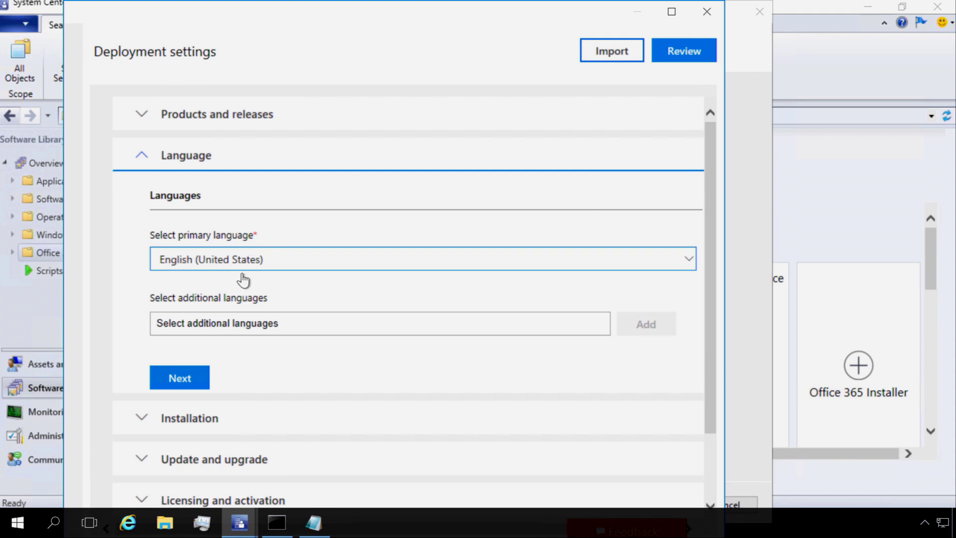
Add Chinese (Simplified, China) as an additional language
{"action": "left_click", "coordinate": [414, 324]}
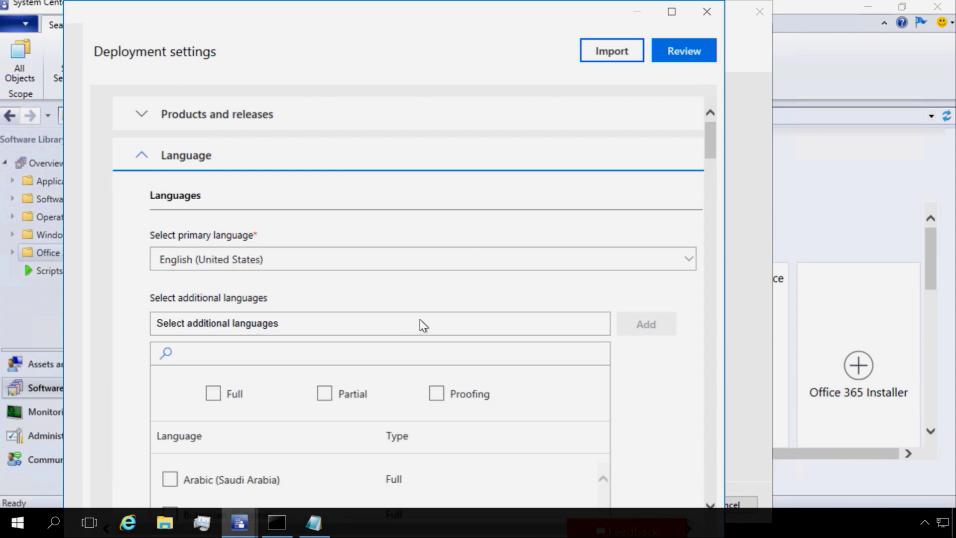
{"action": "scroll", "coordinate": [506, 361], "scroll_direction": "down", "scroll_amount": 4}
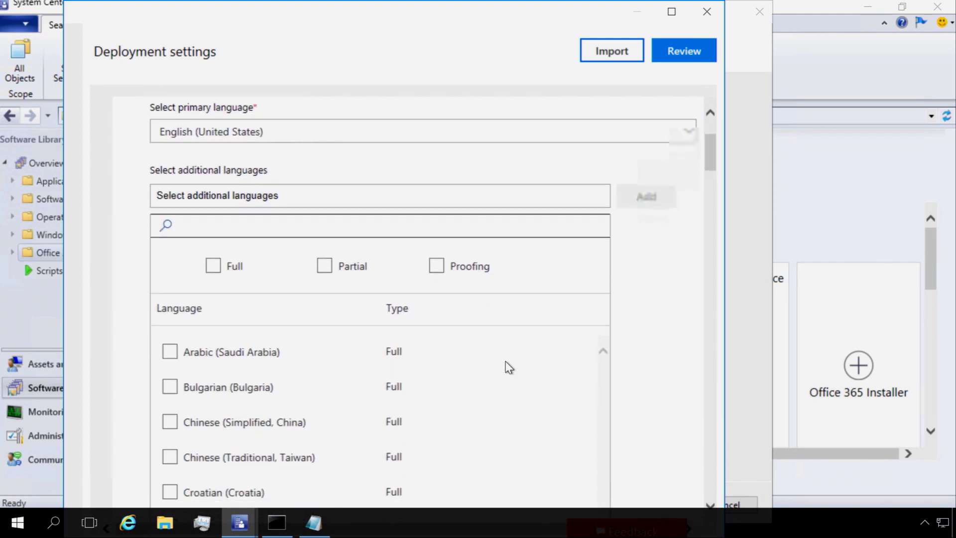
{"action": "scroll", "coordinate": [506, 361], "scroll_direction": "down", "scroll_amount": 4}
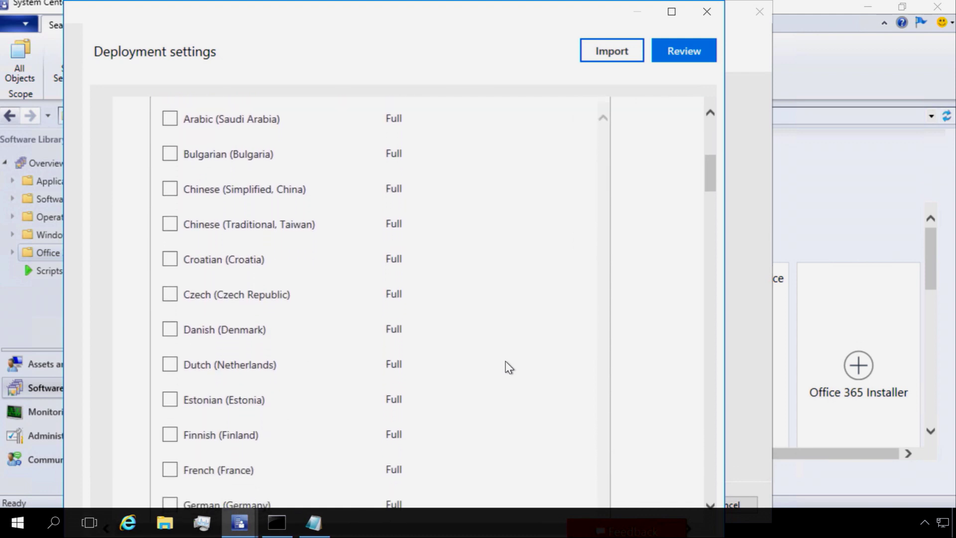
{"action": "scroll", "coordinate": [506, 362], "scroll_direction": "up", "scroll_amount": 2}
{"action": "scroll", "coordinate": [506, 367], "scroll_direction": "up", "scroll_amount": 2}
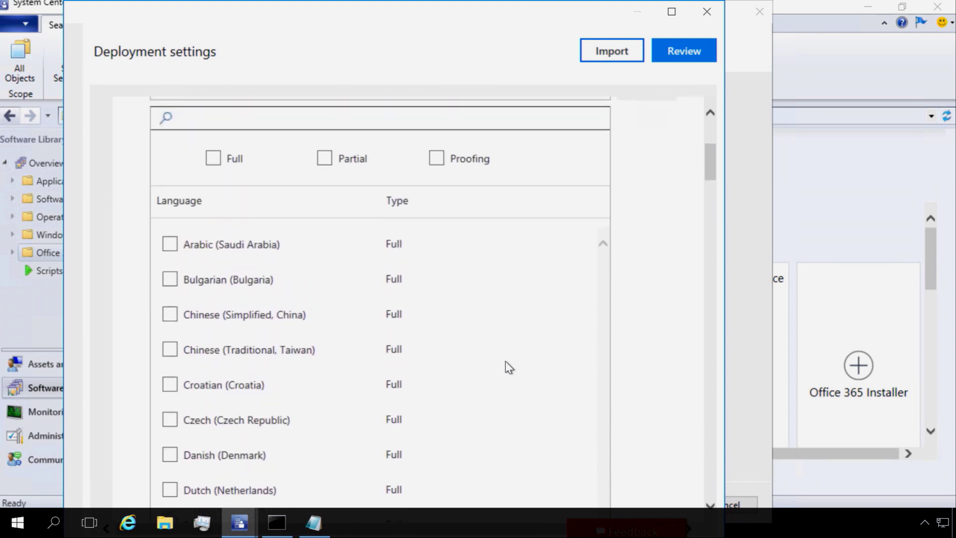
{"action": "left_click", "coordinate": [168, 330]}
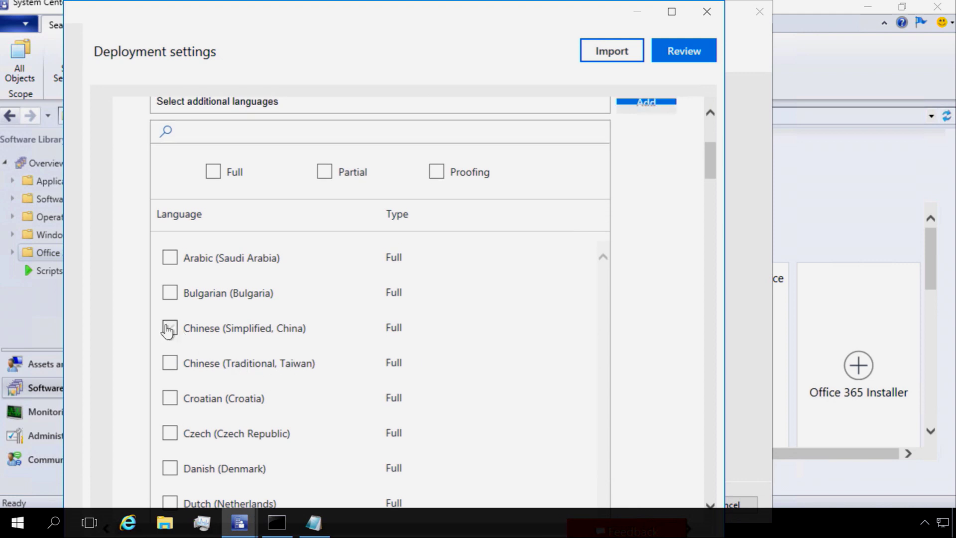
{"action": "left_click", "coordinate": [636, 117]}
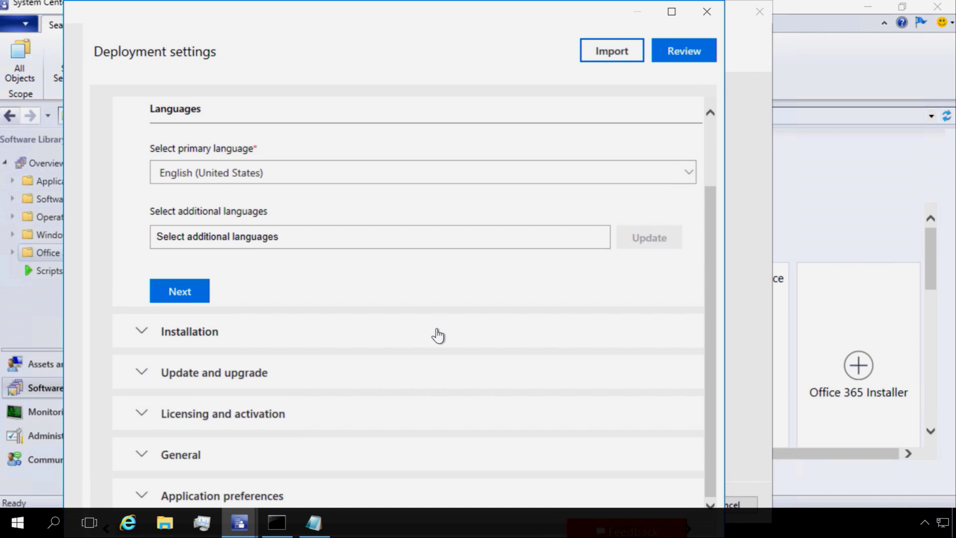
{"action": "left_click", "coordinate": [202, 338]}
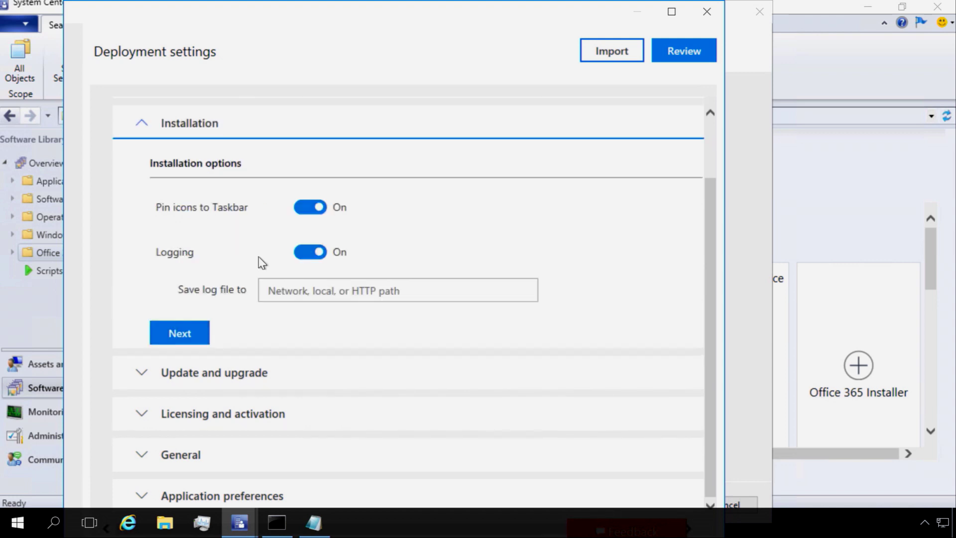
Turn off Remove Project under Update and upgrade and turn on automatic EULA acceptance
{"action": "left_click", "coordinate": [196, 343]}
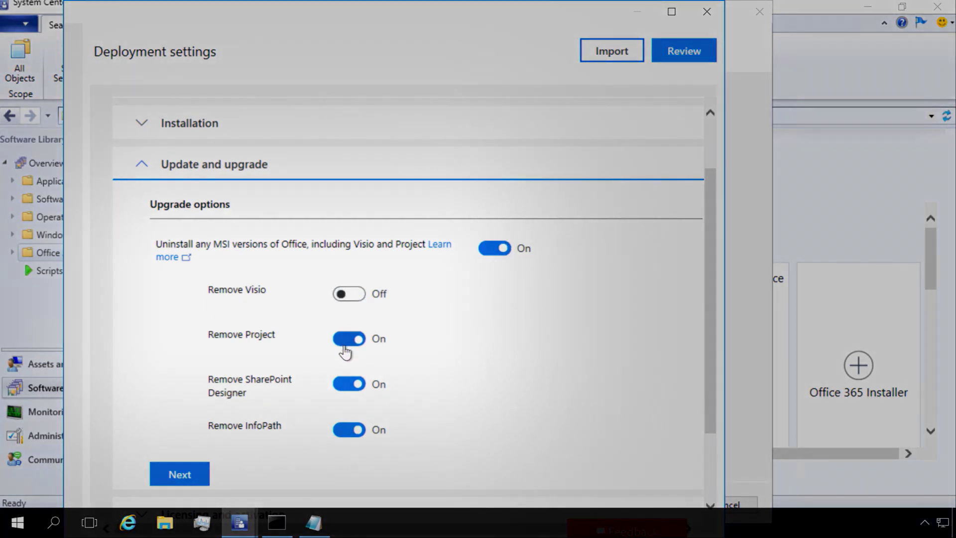
{"action": "left_click", "coordinate": [343, 344]}
{"action": "left_click", "coordinate": [185, 472]}
{"action": "scroll", "coordinate": [365, 317], "scroll_direction": "down", "scroll_amount": 2}
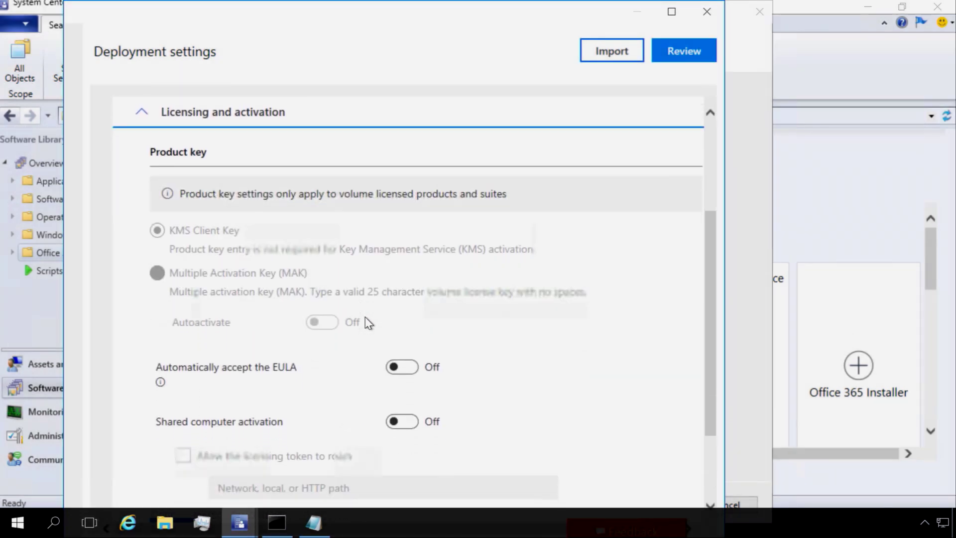
{"action": "left_click", "coordinate": [405, 331]}
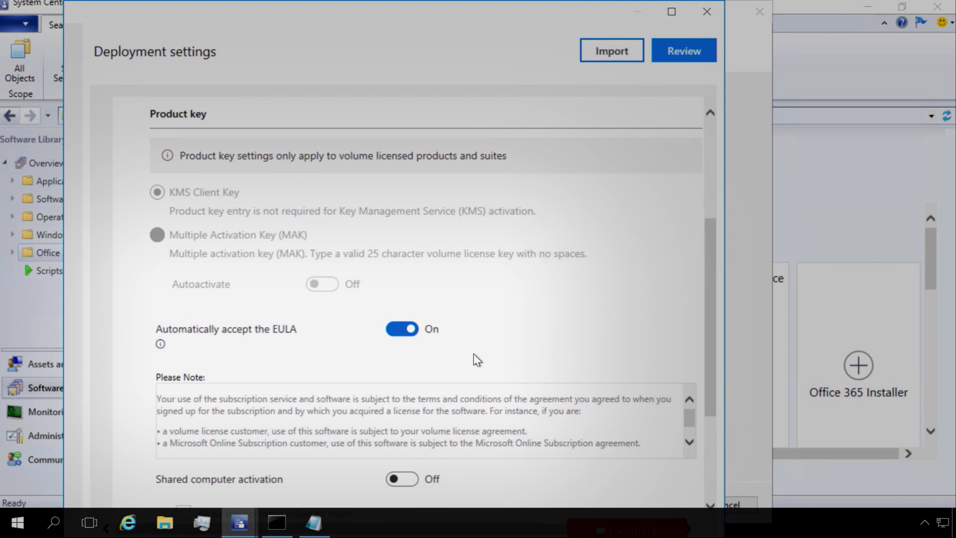
{"action": "scroll", "coordinate": [474, 353], "scroll_direction": "down", "scroll_amount": 5}
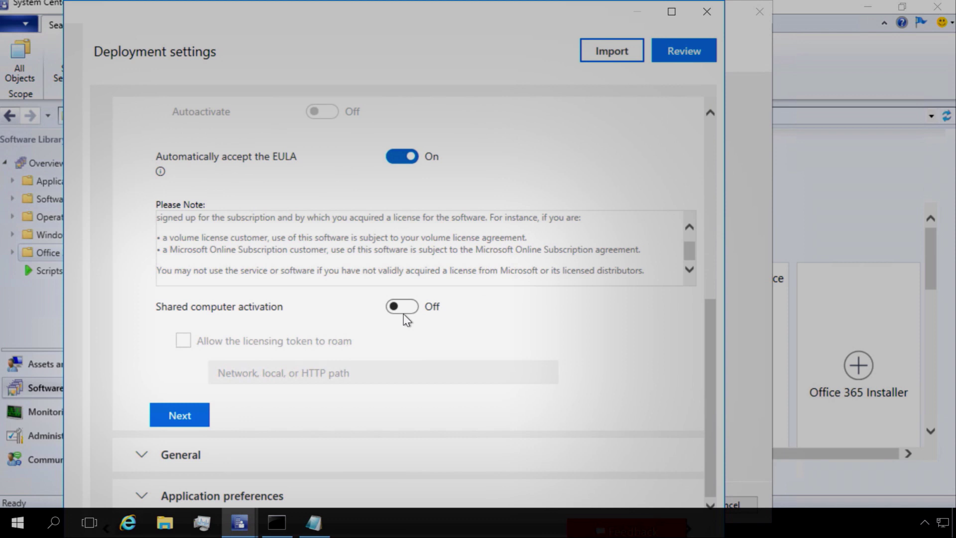
{"action": "type", "text": "ontoso"}
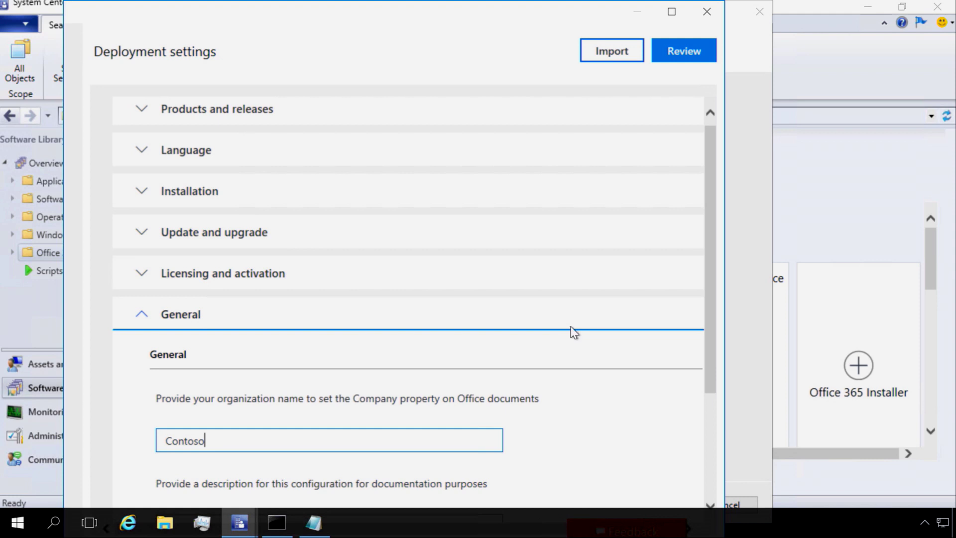
Advance past General to Application preferences and filter the settings list by 'macro'
{"action": "scroll", "coordinate": [572, 330], "scroll_direction": "down", "scroll_amount": 3}
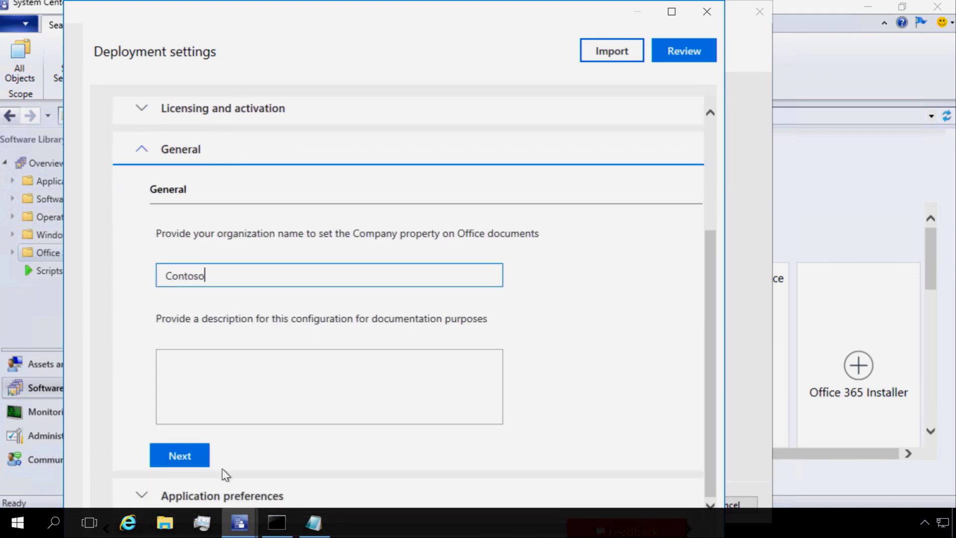
{"action": "left_click", "coordinate": [182, 464]}
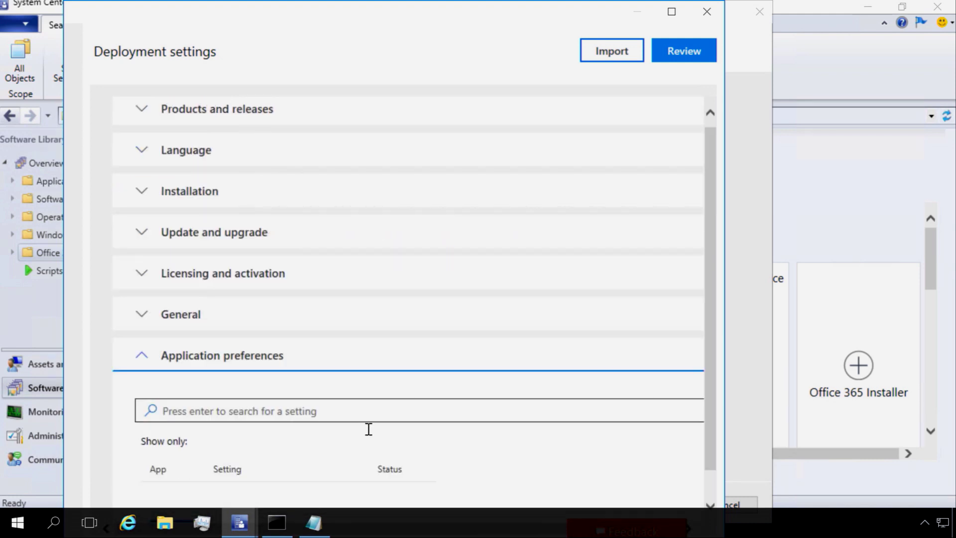
{"action": "scroll", "coordinate": [369, 428], "scroll_direction": "down", "scroll_amount": 3}
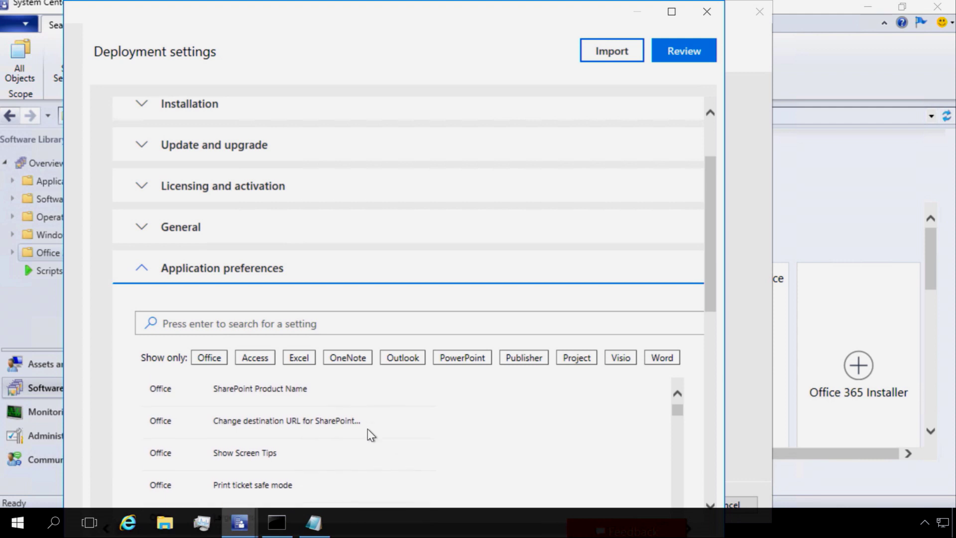
{"action": "left_click", "coordinate": [239, 328]}
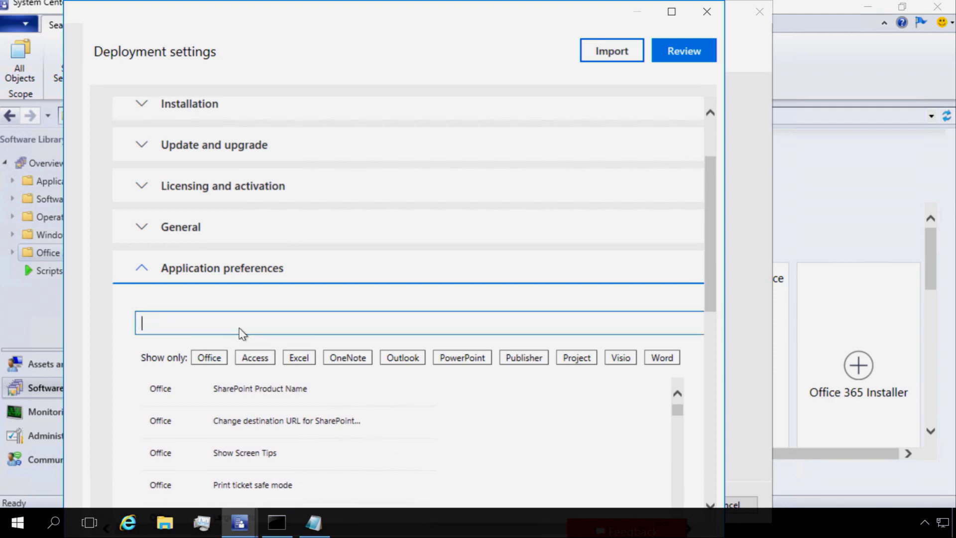
{"action": "type", "text": "macro"}
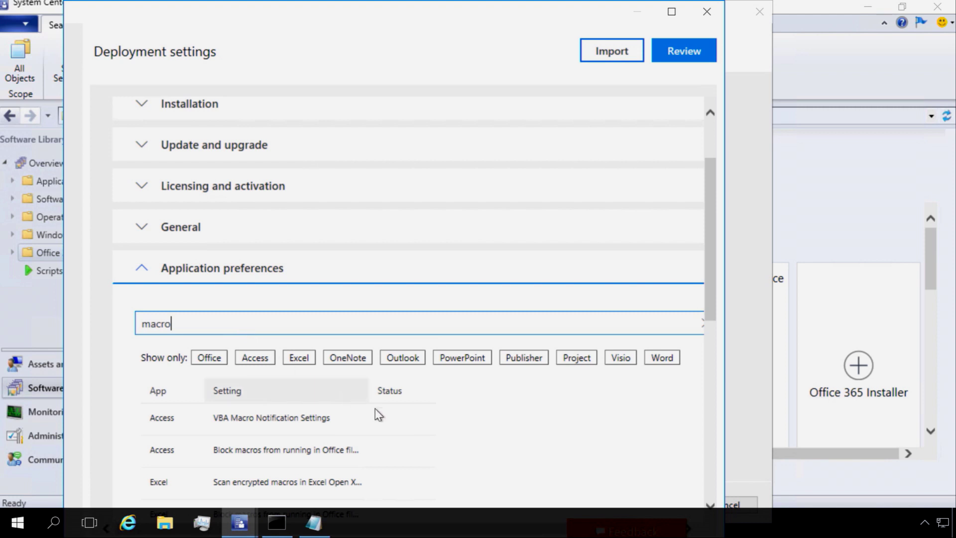
{"action": "left_click", "coordinate": [317, 453]}
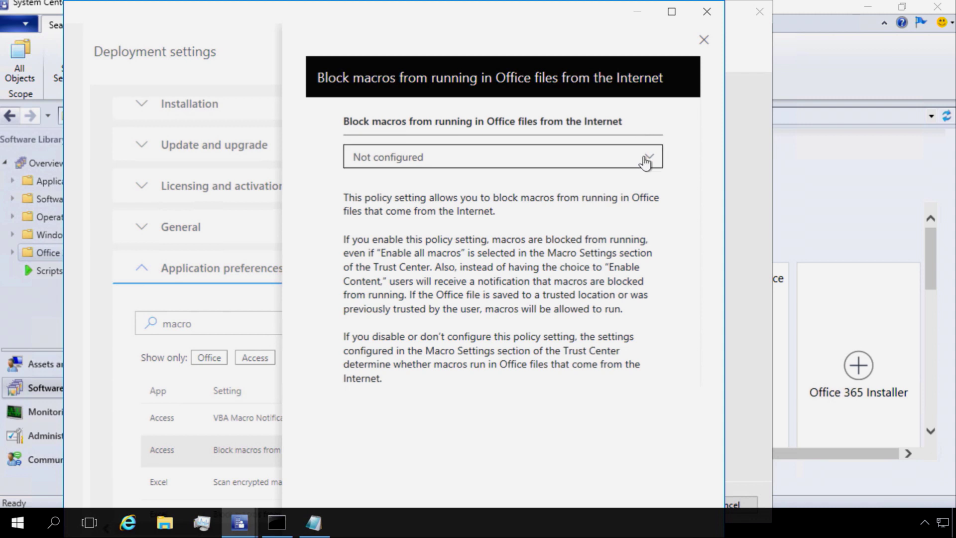
Set 'Block macros from running in Office files from the Internet' to True
{"action": "left_click", "coordinate": [647, 163]}
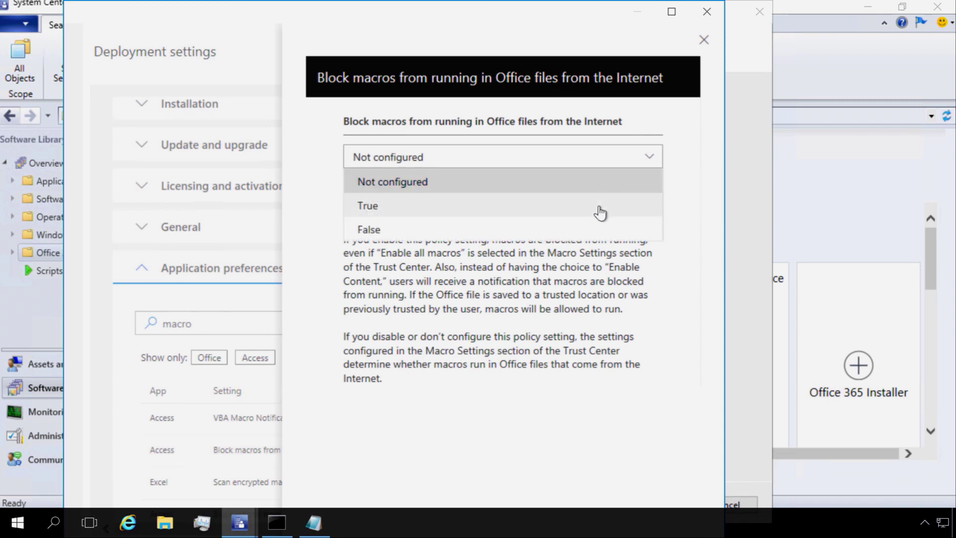
{"action": "left_click", "coordinate": [600, 213]}
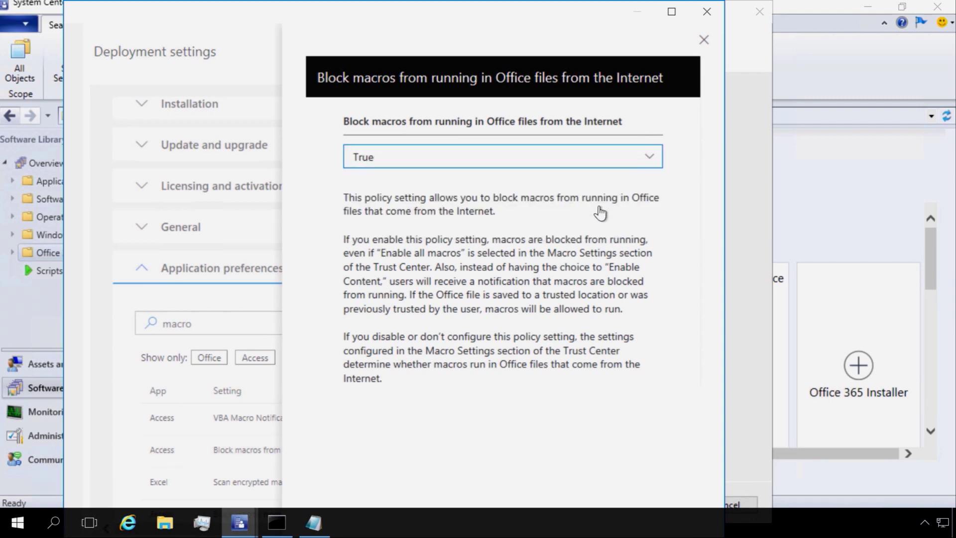
{"action": "left_click", "coordinate": [704, 39]}
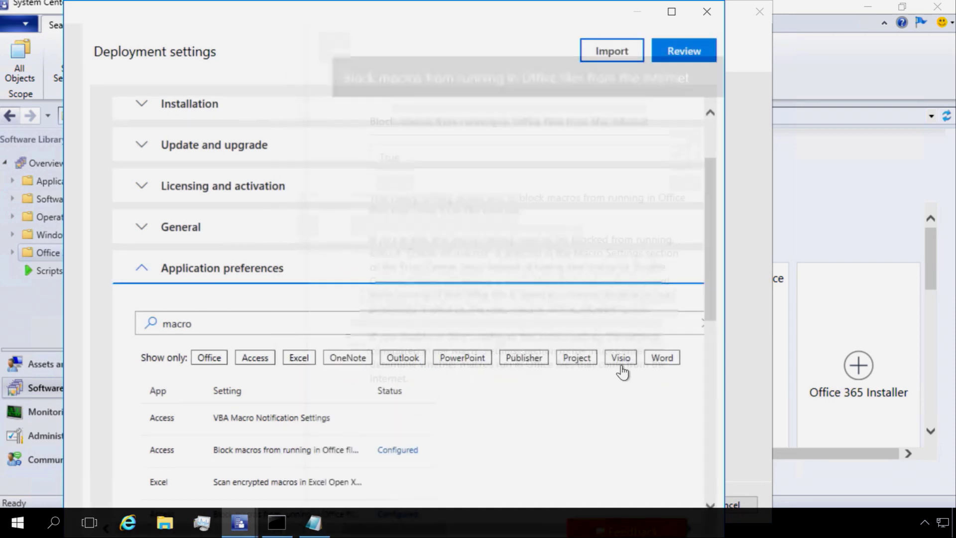
{"action": "scroll", "coordinate": [661, 412], "scroll_direction": "down", "scroll_amount": 3}
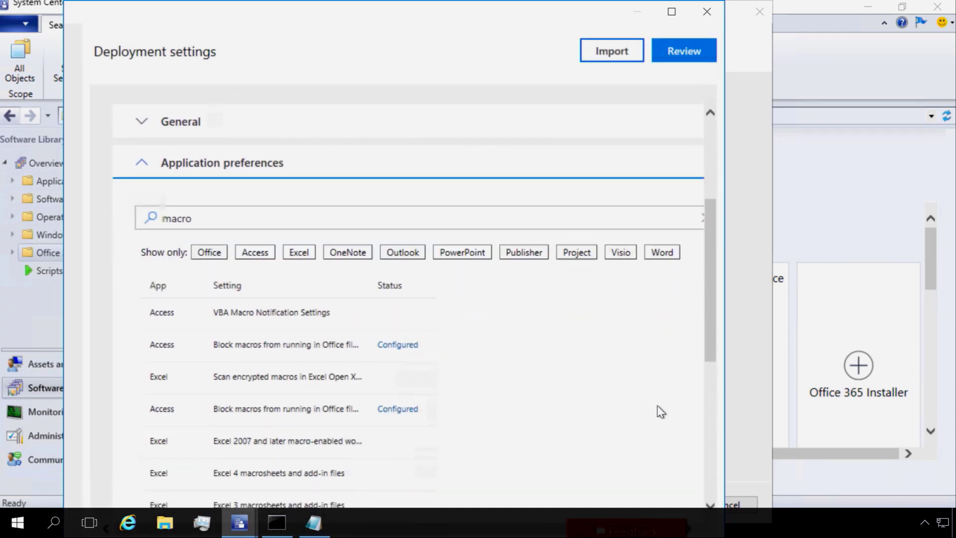
{"action": "scroll", "coordinate": [661, 412], "scroll_direction": "down", "scroll_amount": 3}
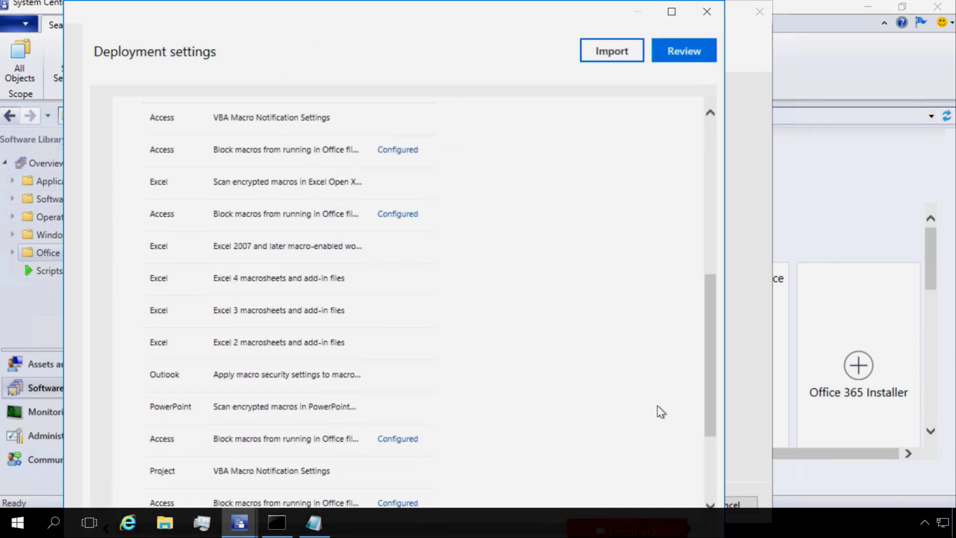
{"action": "scroll", "coordinate": [661, 412], "scroll_direction": "down", "scroll_amount": 2}
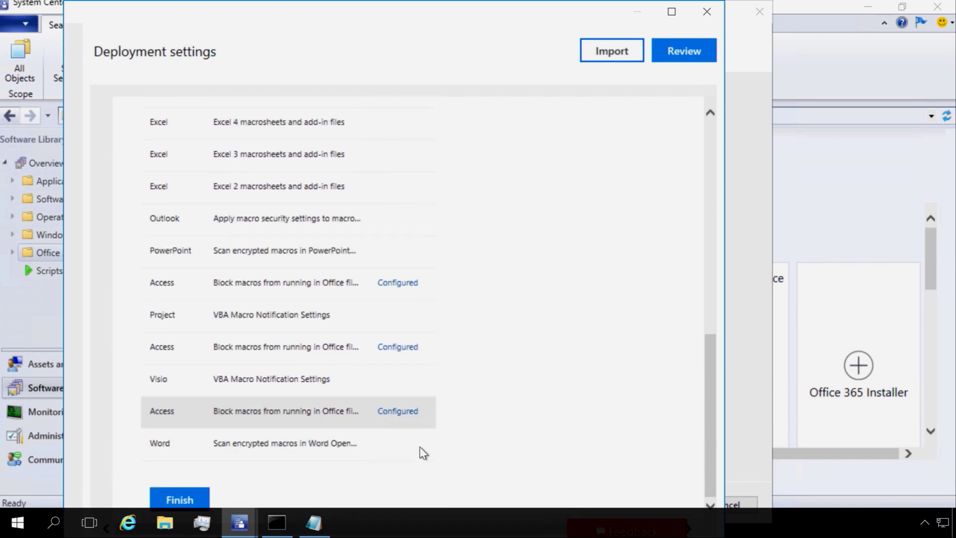
Finish application preferences, look over the Configured settings summary, and submit it
{"action": "left_click", "coordinate": [180, 500]}
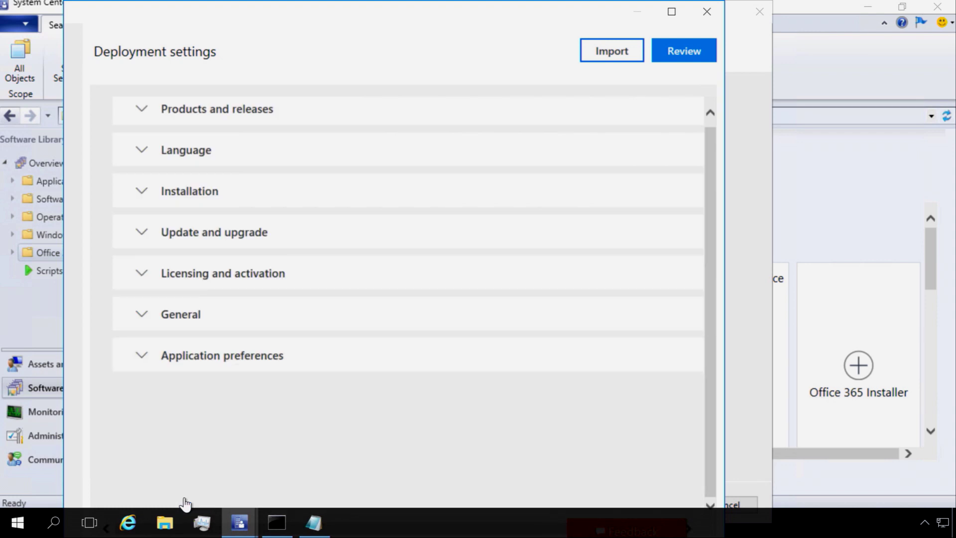
{"action": "left_click", "coordinate": [692, 55]}
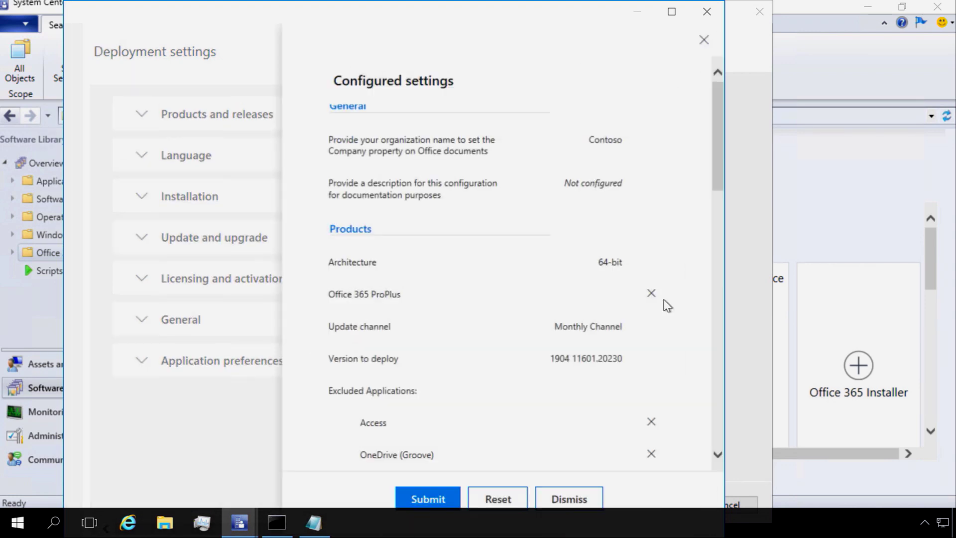
{"action": "scroll", "coordinate": [665, 307], "scroll_direction": "down", "scroll_amount": 3}
{"action": "scroll", "coordinate": [665, 307], "scroll_direction": "down", "scroll_amount": 5}
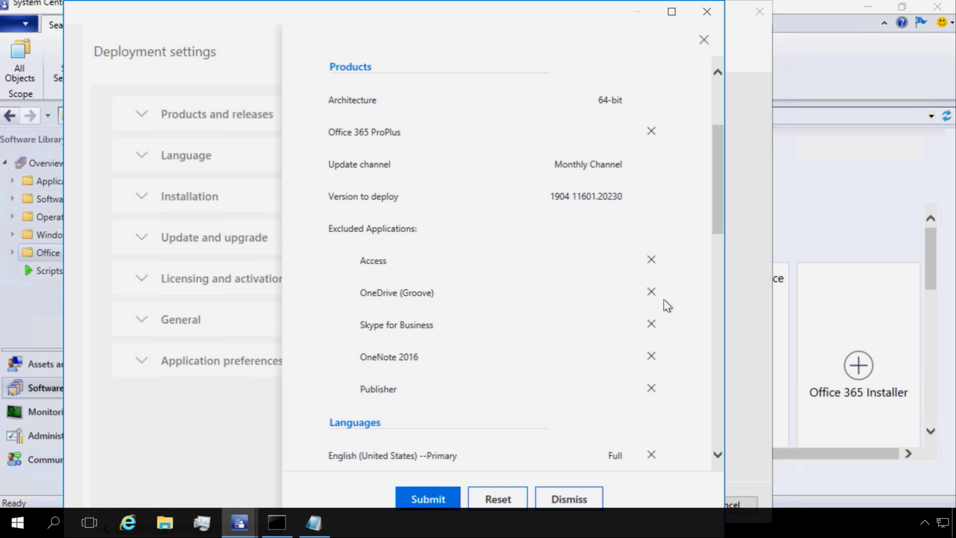
{"action": "scroll", "coordinate": [667, 306], "scroll_direction": "down", "scroll_amount": 5}
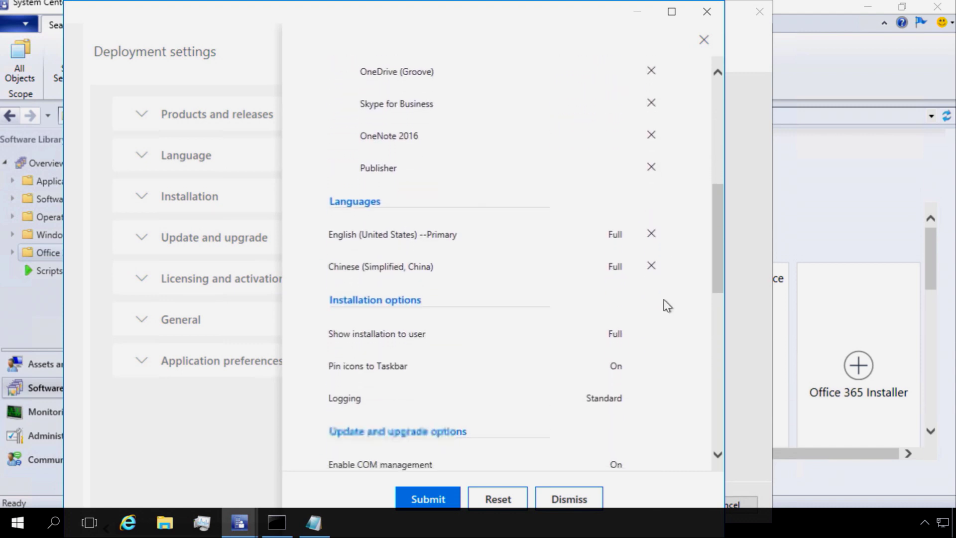
{"action": "scroll", "coordinate": [667, 306], "scroll_direction": "down", "scroll_amount": 6}
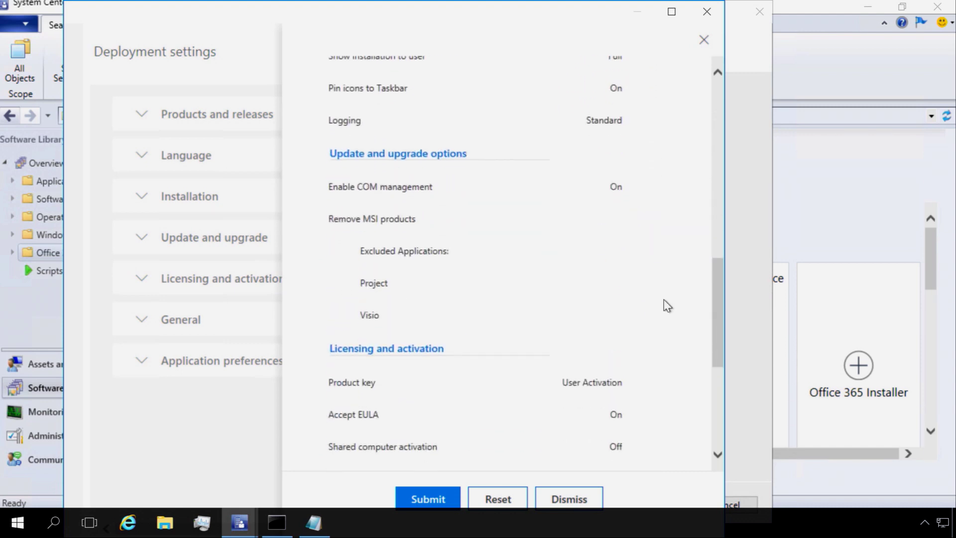
{"action": "left_click", "coordinate": [428, 499]}
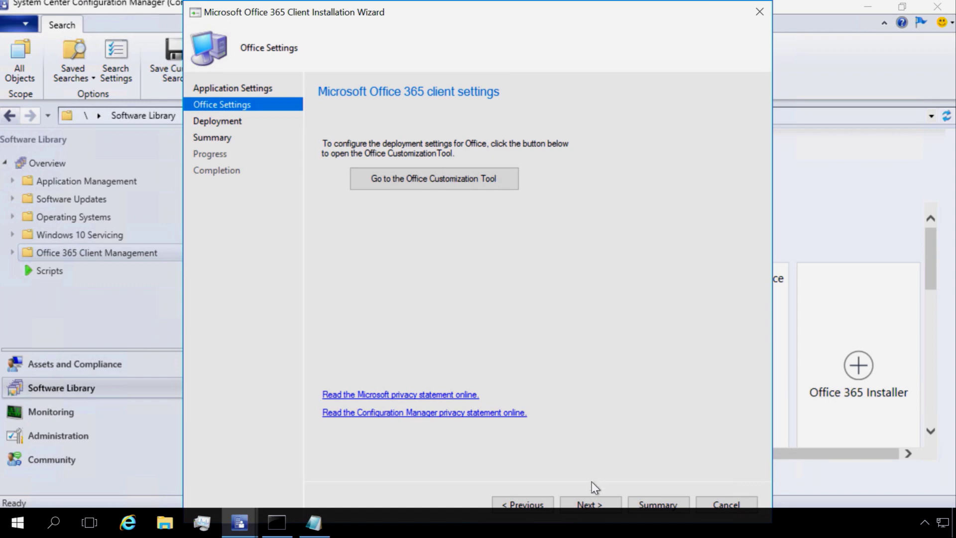
Leave Deploy now at No and advance to the wizard's Summary page
{"action": "left_click", "coordinate": [588, 504]}
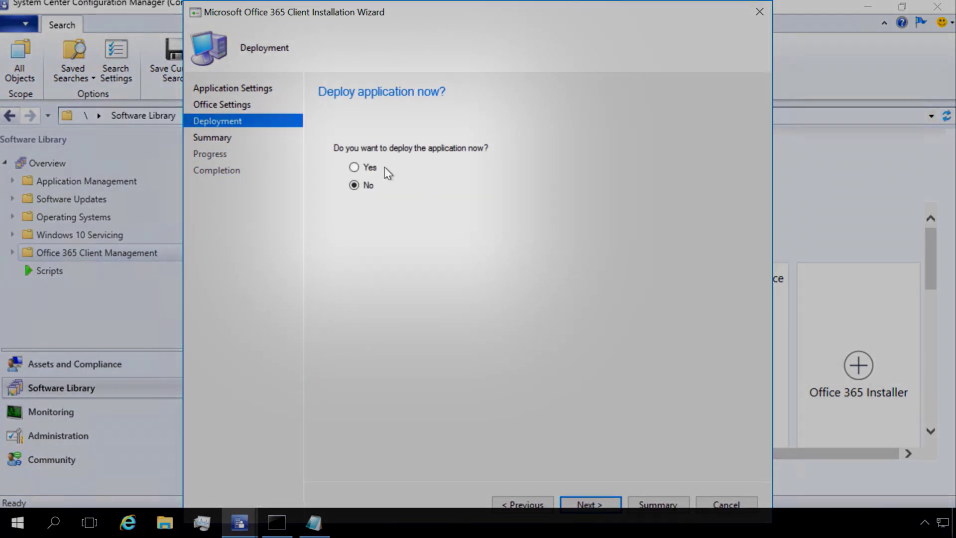
{"action": "left_click", "coordinate": [587, 504]}
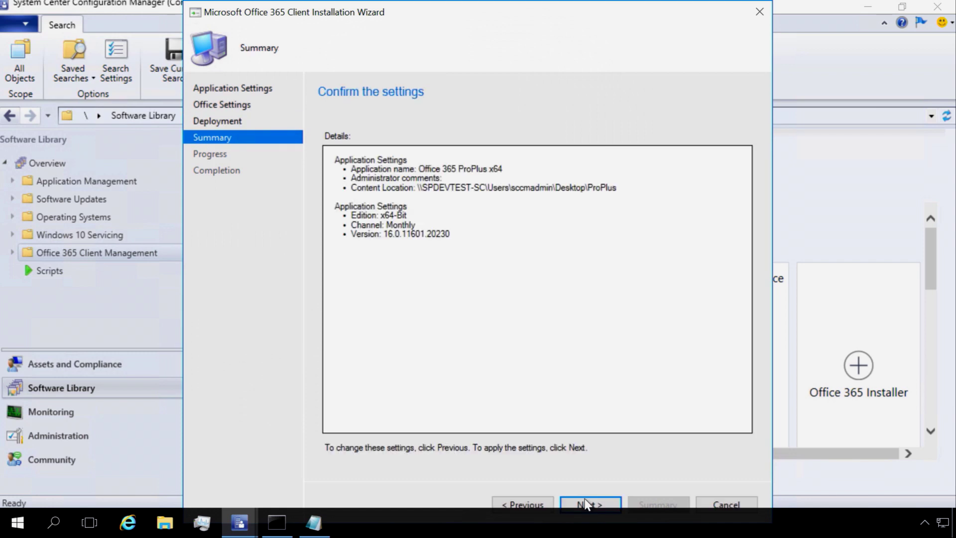
Confirm the summary to start building the Office 365 ProPlus x64 application, and open File Explorer
{"action": "left_click", "coordinate": [587, 505]}
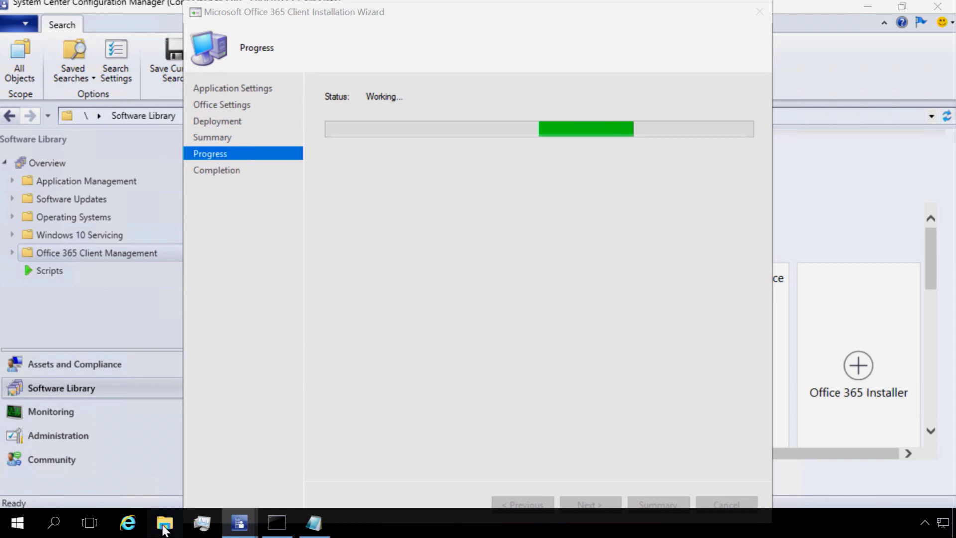
{"action": "left_click", "coordinate": [165, 522]}
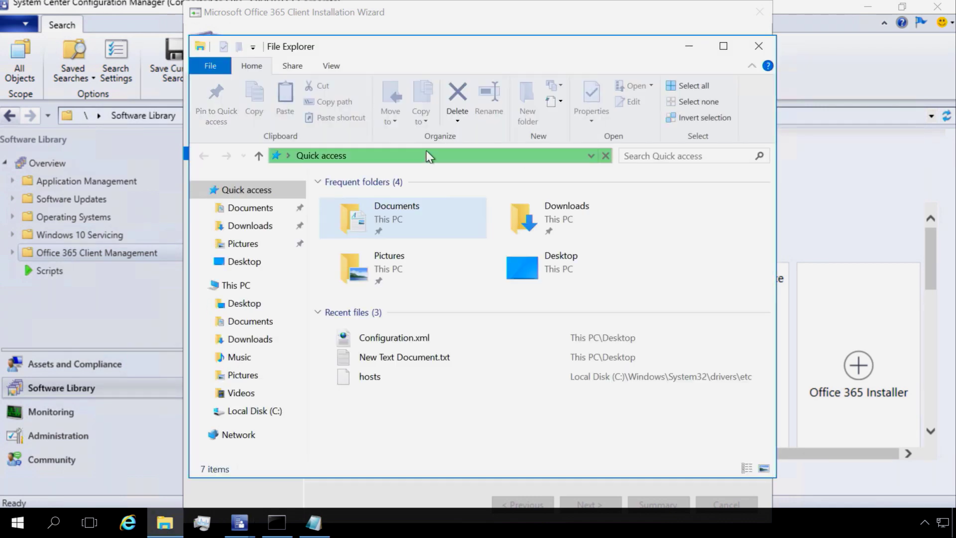
Go to the pasted ProPlus share path and open office\data\16.0.11601.20230
{"action": "left_click", "coordinate": [426, 151]}
{"action": "type", "text": "\\\\SPDEVTEST-SC\\users\\sccmadmin\\desktop\\ProPlus"}
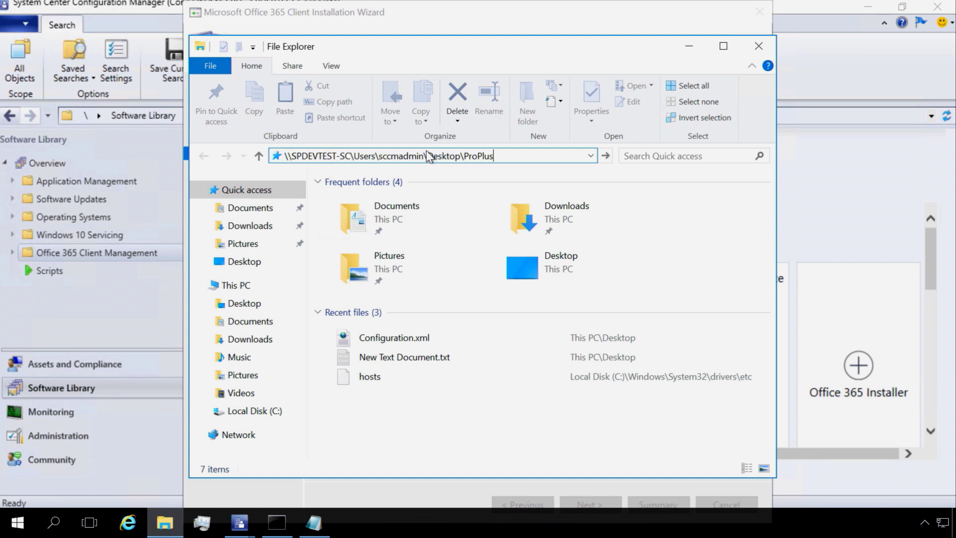
{"action": "key", "text": "Return"}
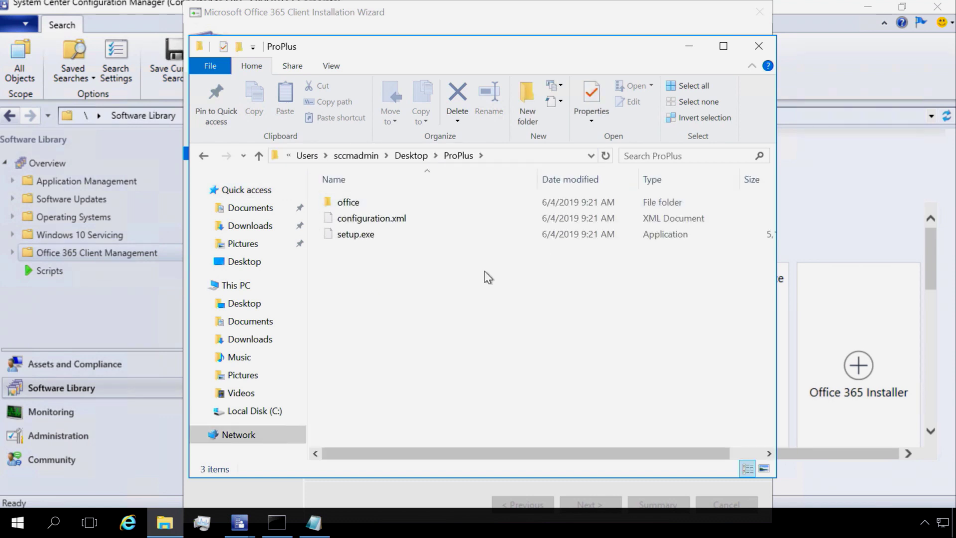
{"action": "double_click", "coordinate": [363, 205]}
{"action": "double_click", "coordinate": [363, 203]}
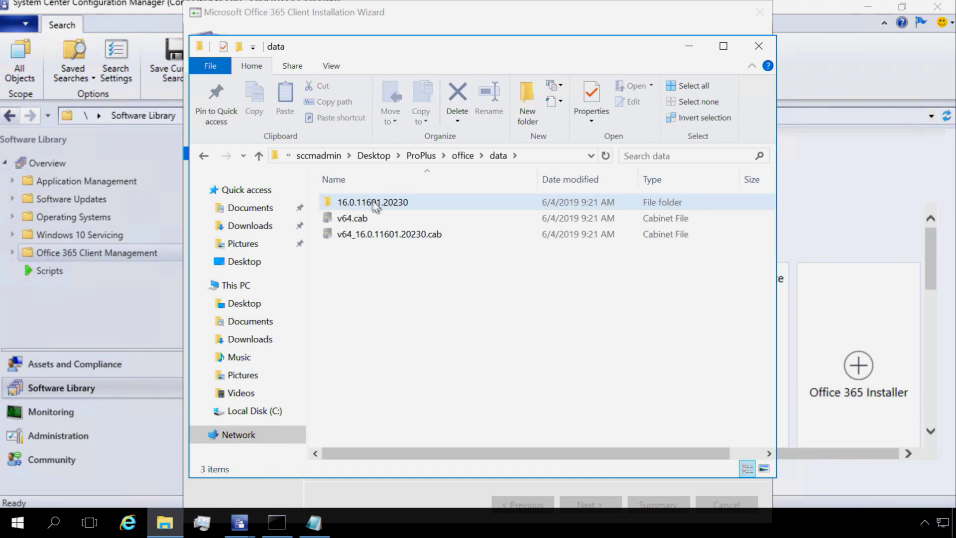
{"action": "double_click", "coordinate": [400, 202]}
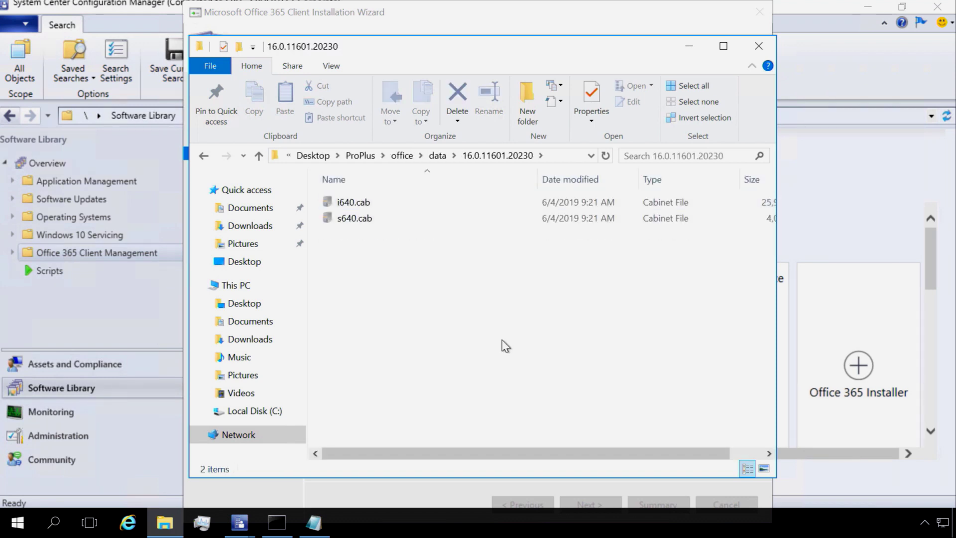
Close File Explorer and the completed Office 365 installation wizard
{"action": "left_click", "coordinate": [758, 46]}
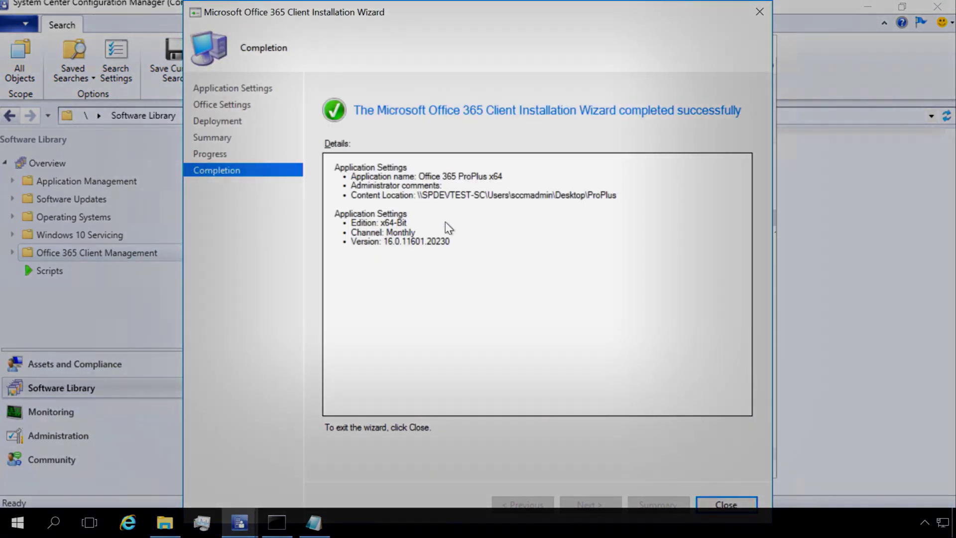
{"action": "left_click", "coordinate": [717, 504]}
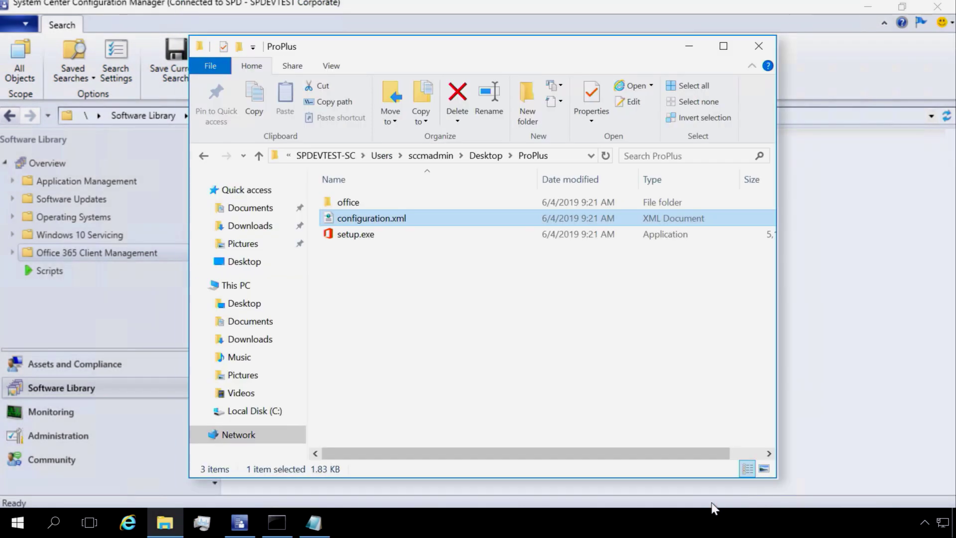